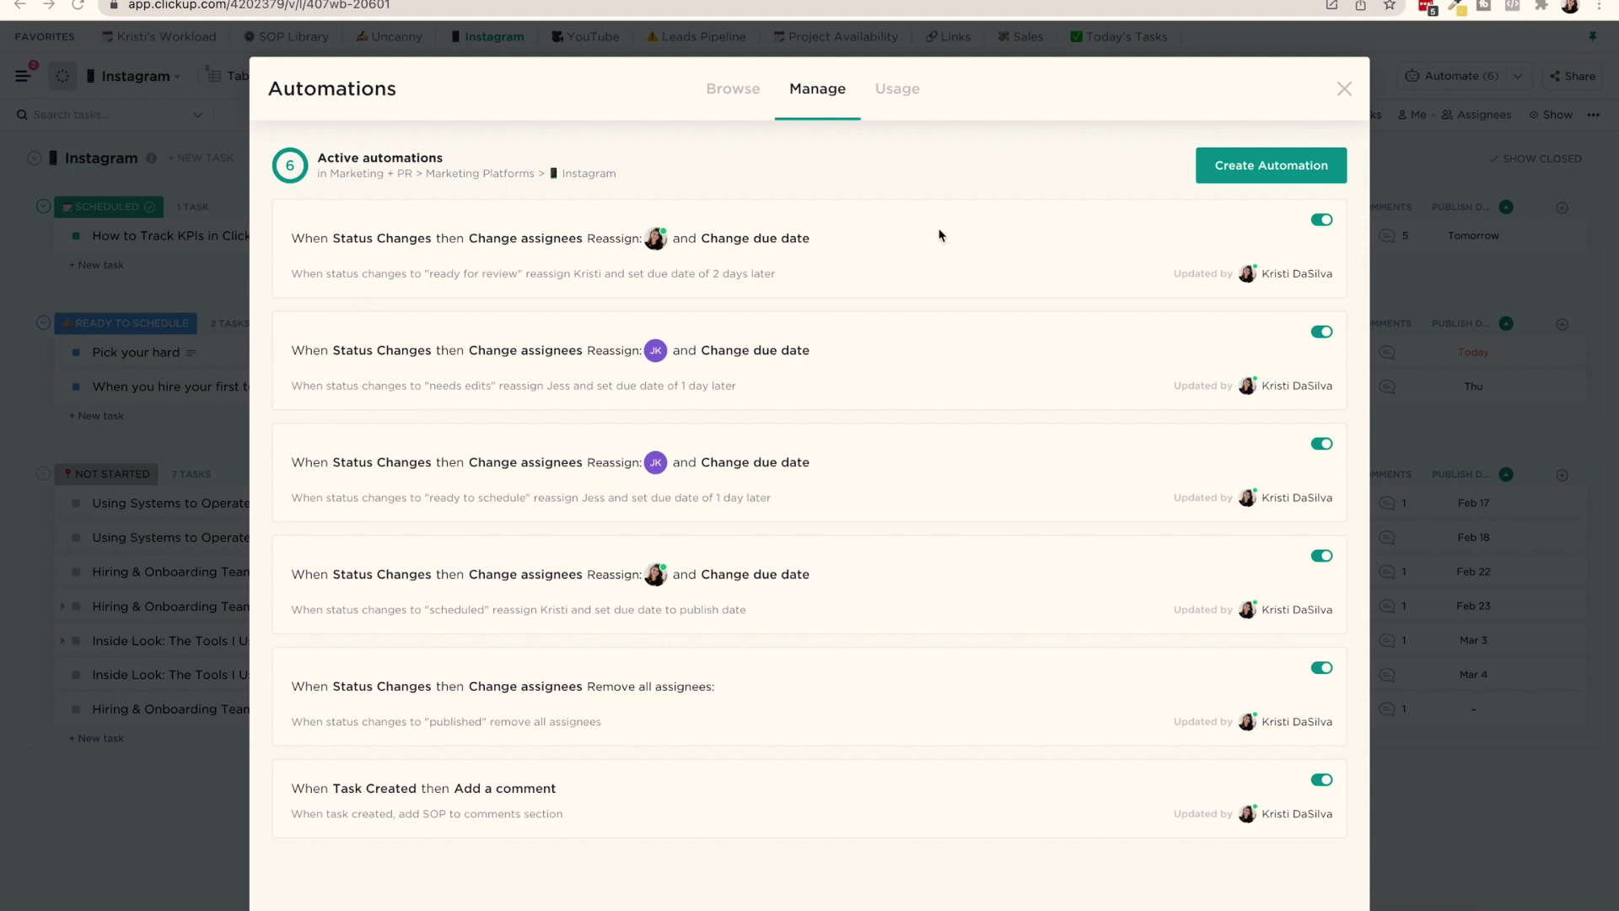
Examine the "ready for review" automation and its available trigger types, leaving the editor without saving
click(381, 275)
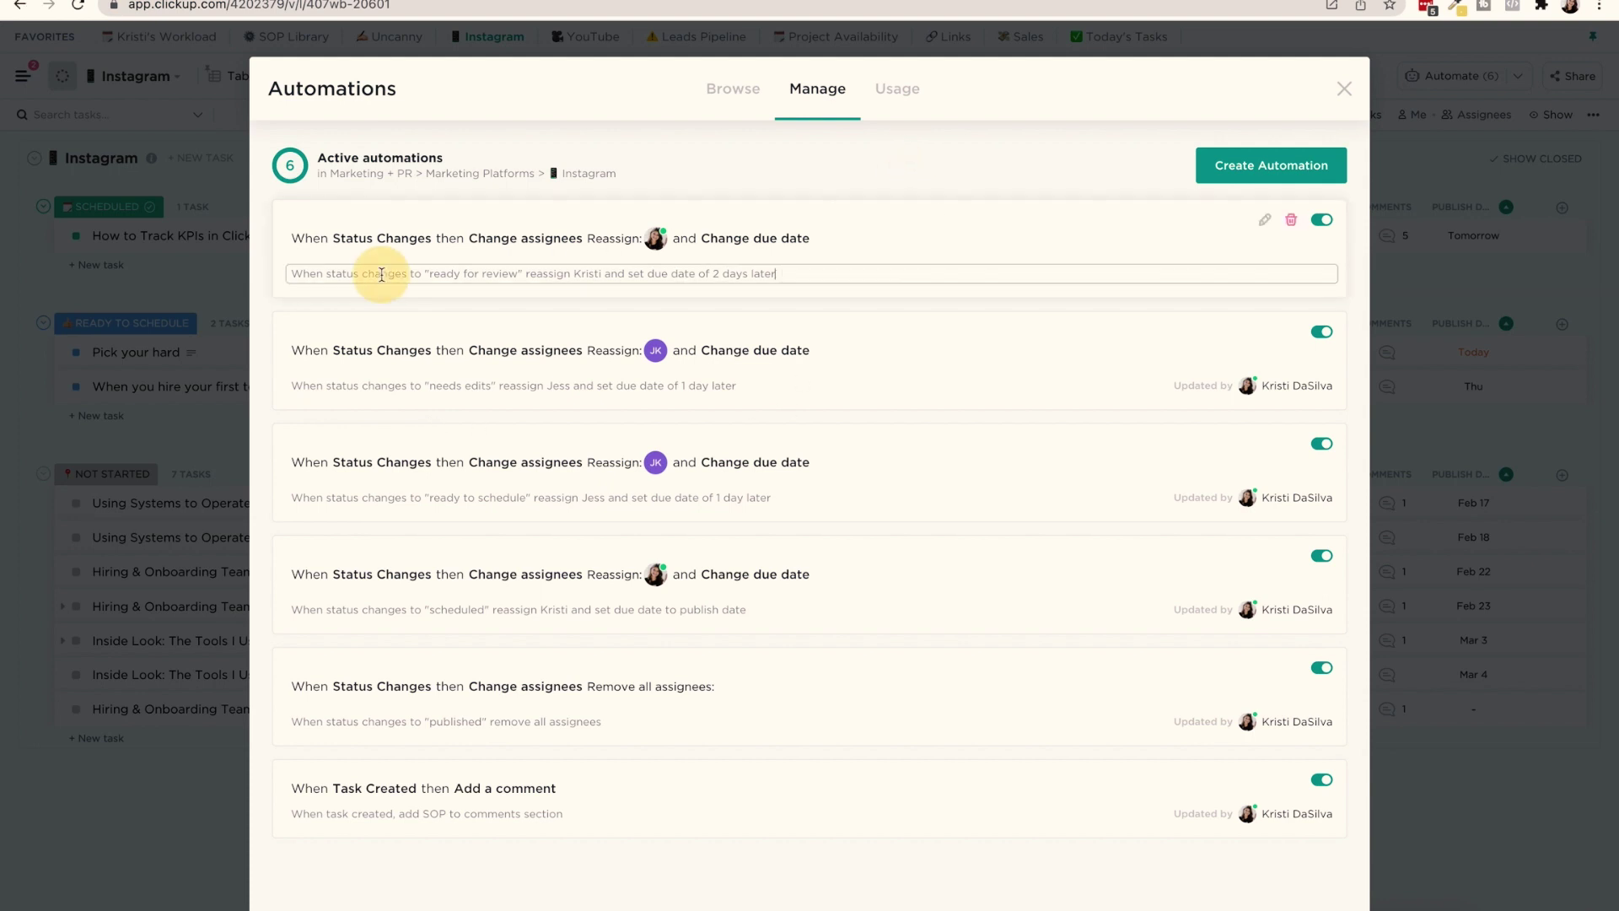
click(1050, 292)
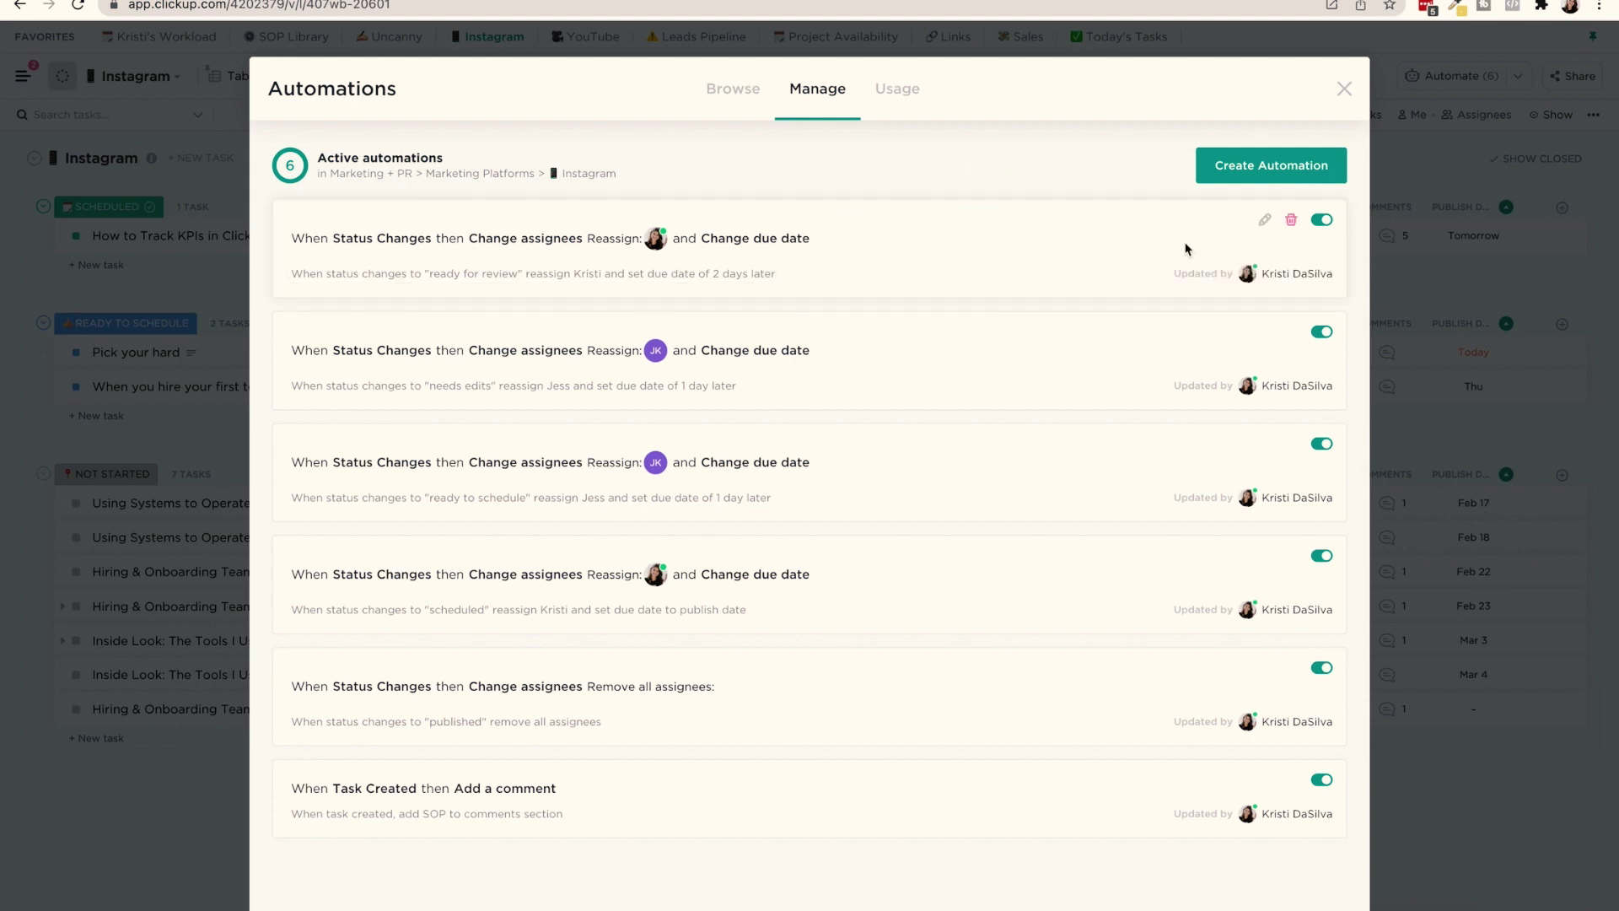
click(1264, 220)
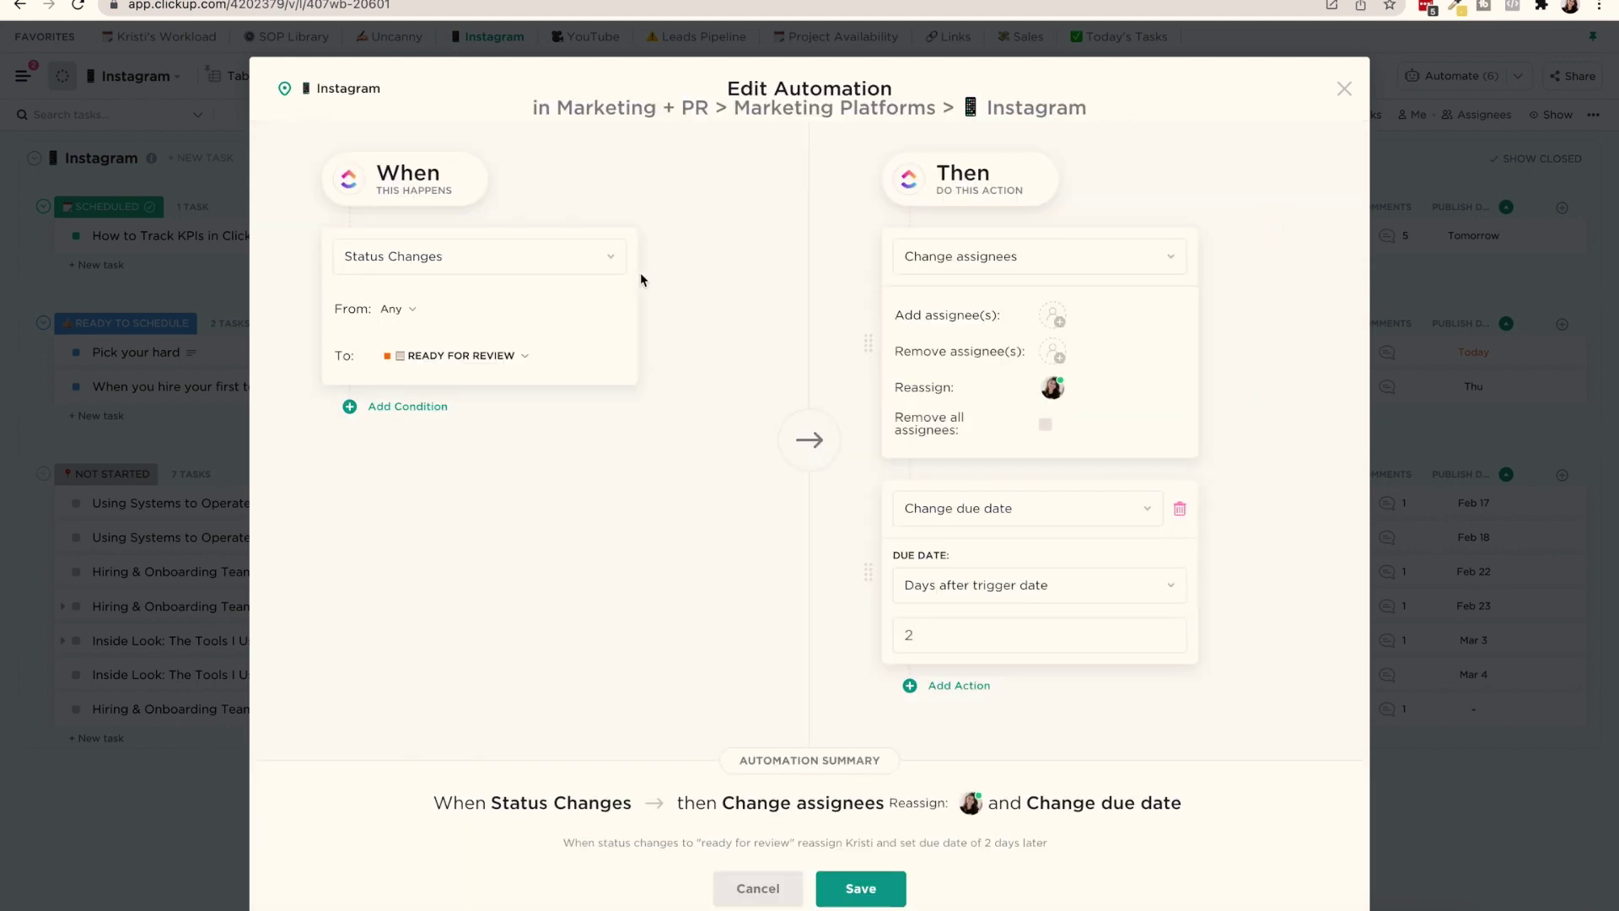
click(431, 258)
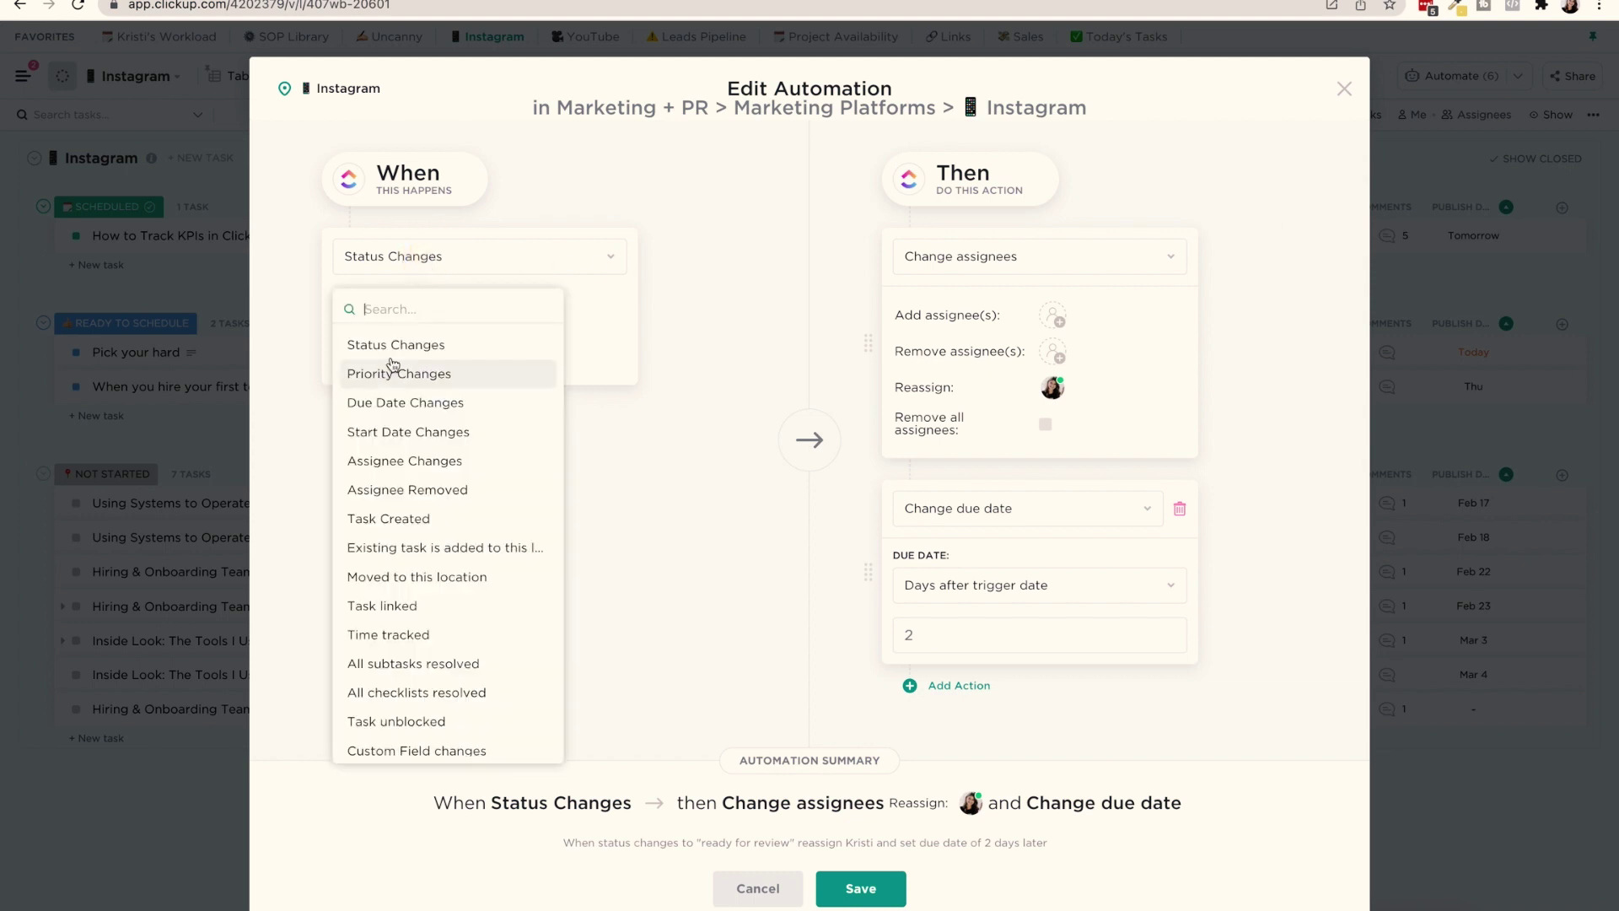
click(560, 180)
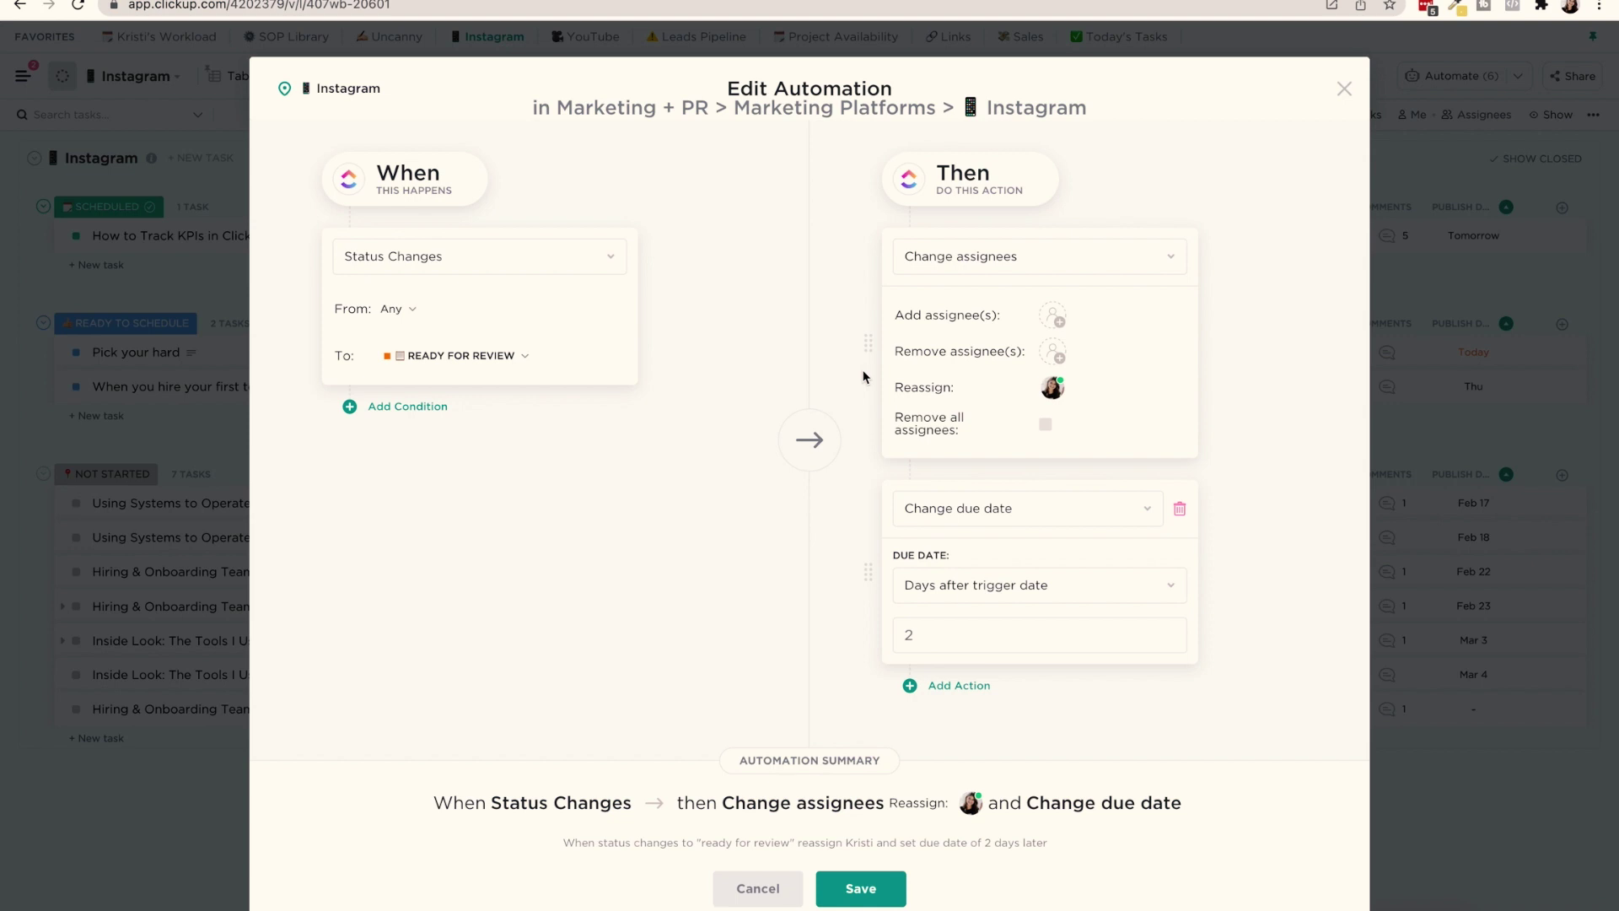
click(759, 889)
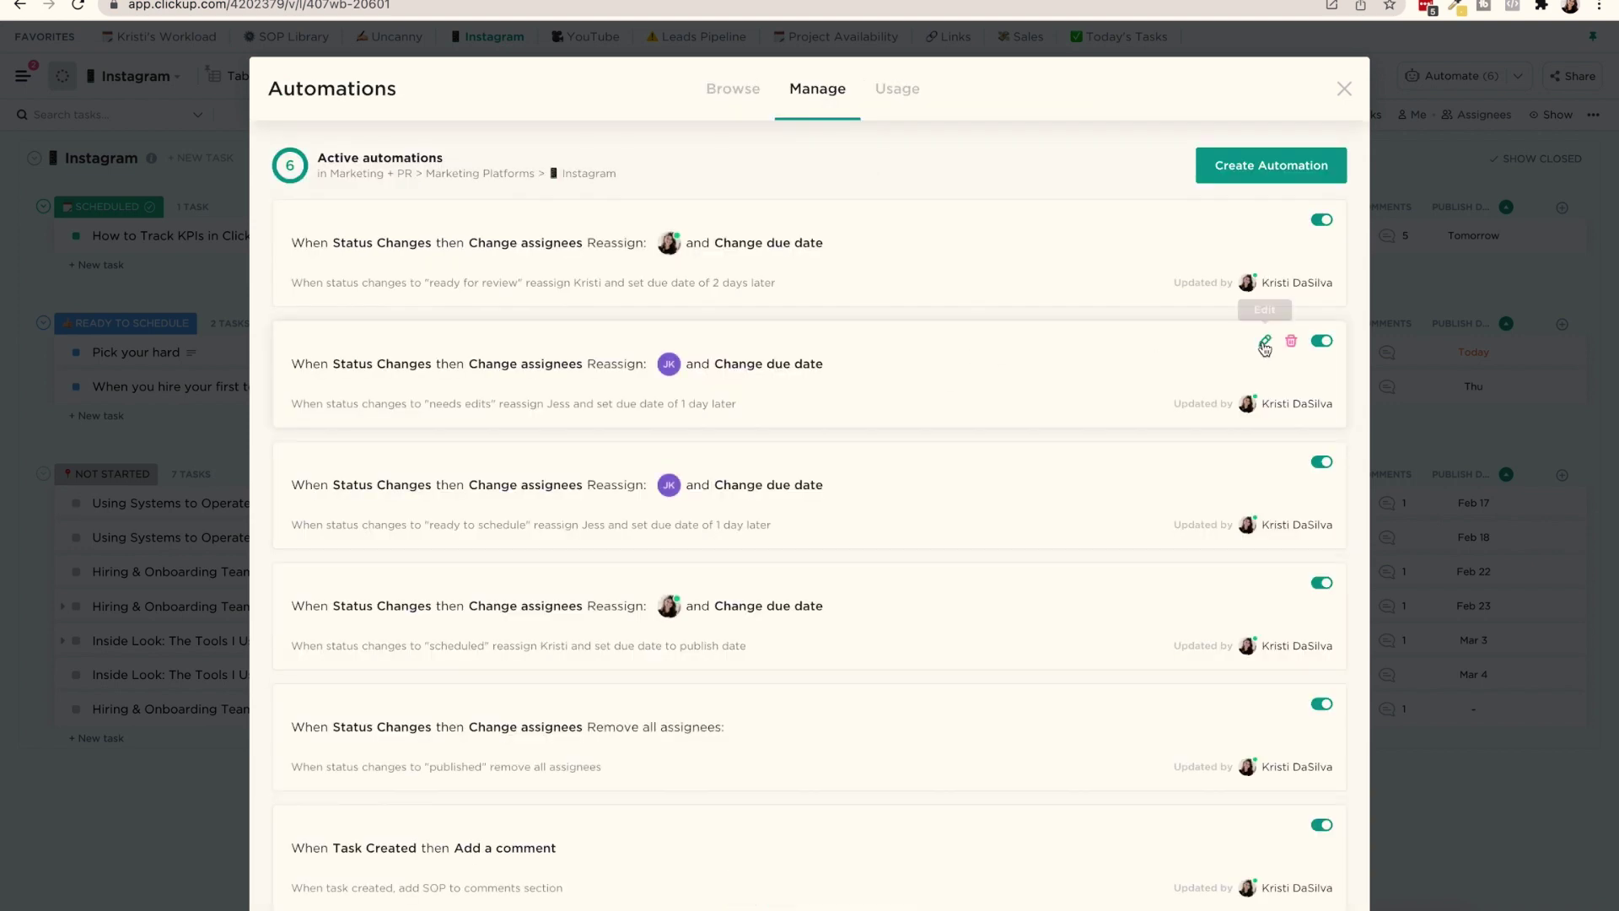
Inspect the triggers and actions of the "needs edits" and "ready to schedule" automations, leaving each without saving
click(1265, 343)
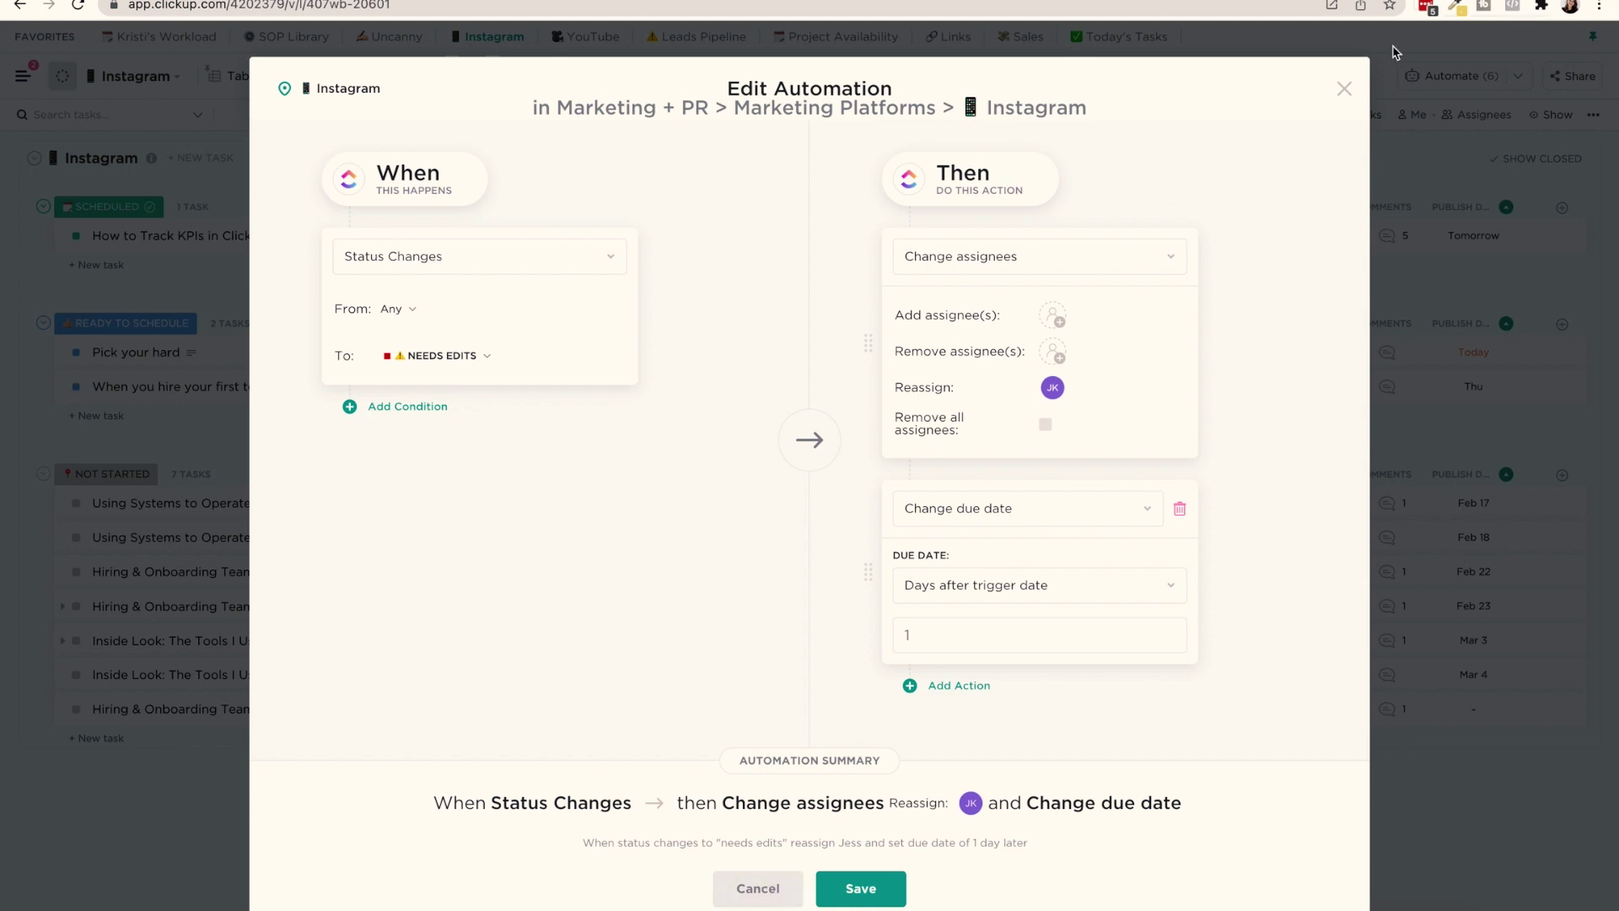
click(772, 890)
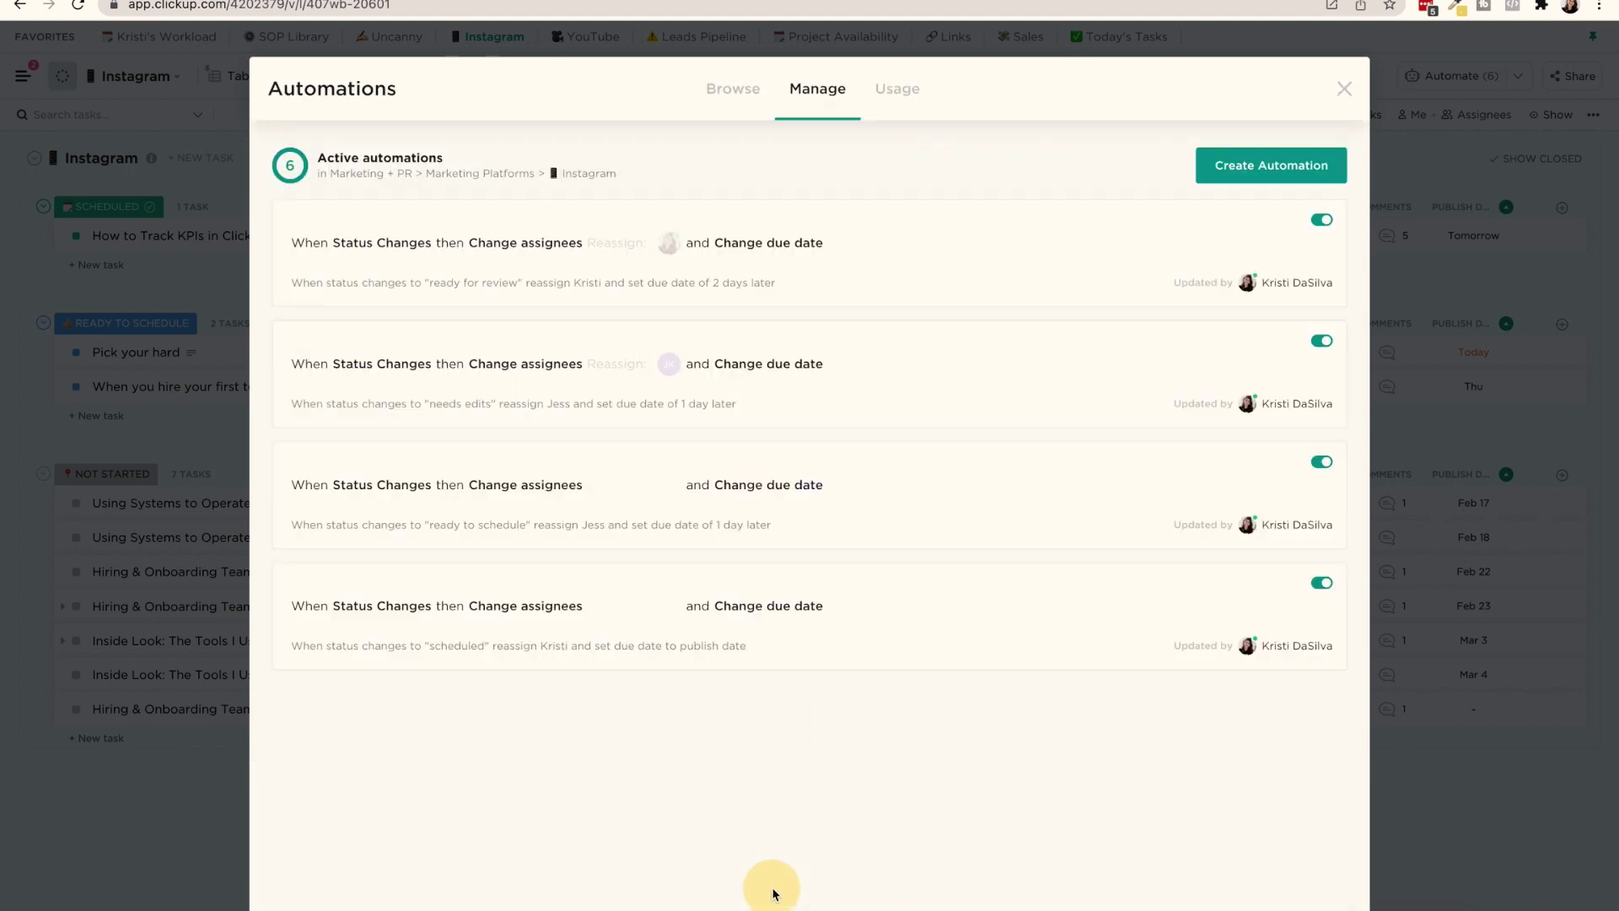
scroll(802, 582, down, 1)
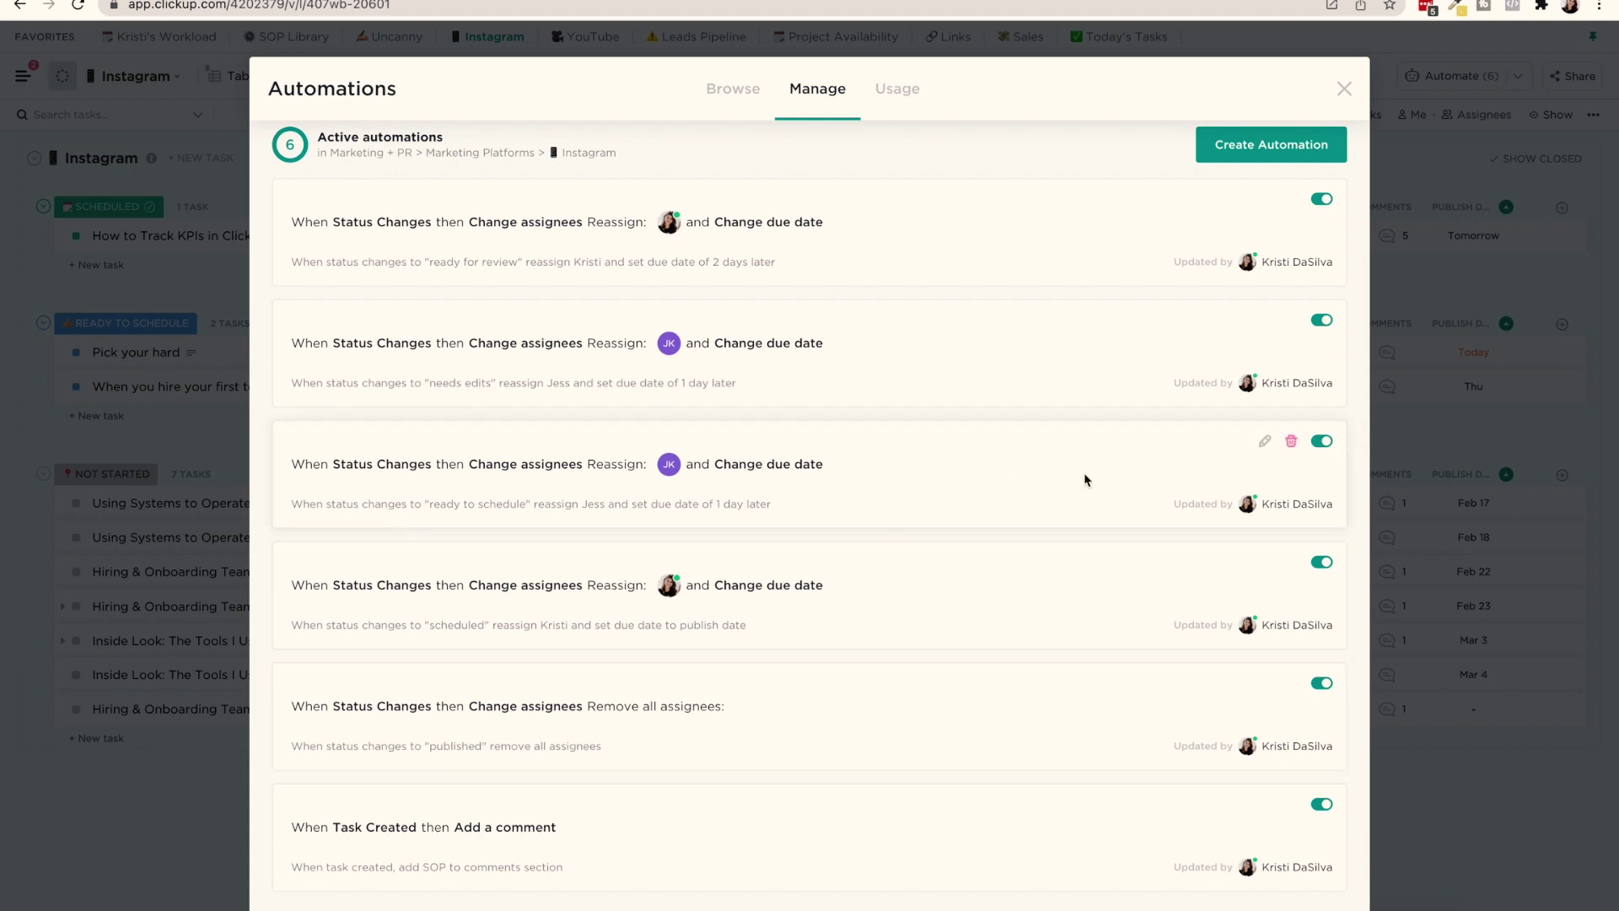
click(1265, 441)
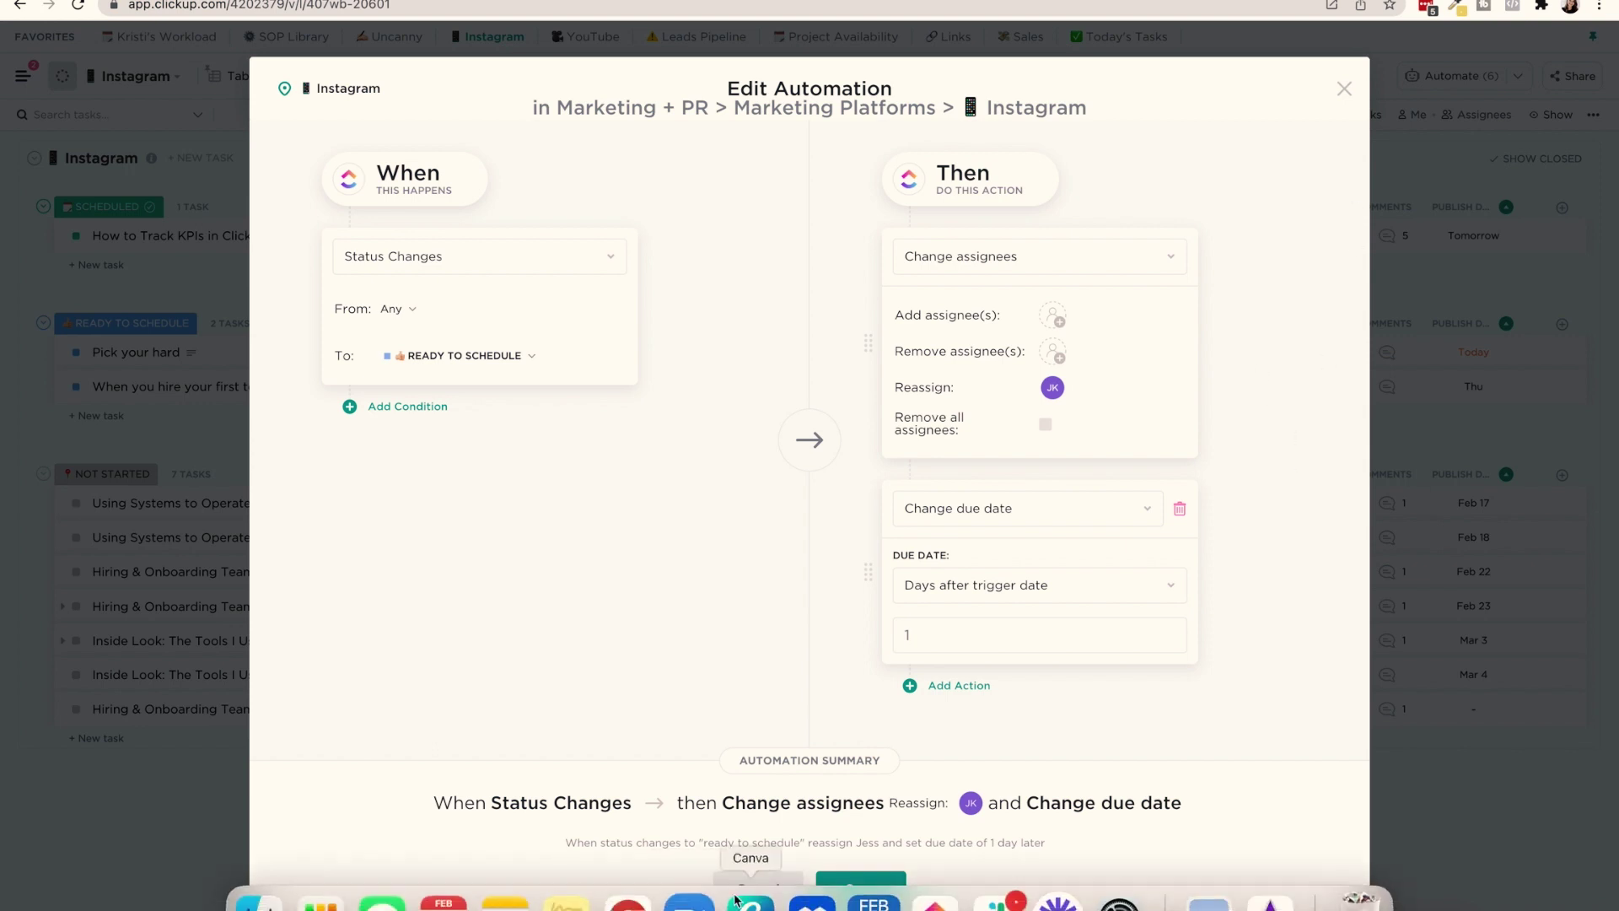
click(760, 890)
scroll(875, 737, down, 1)
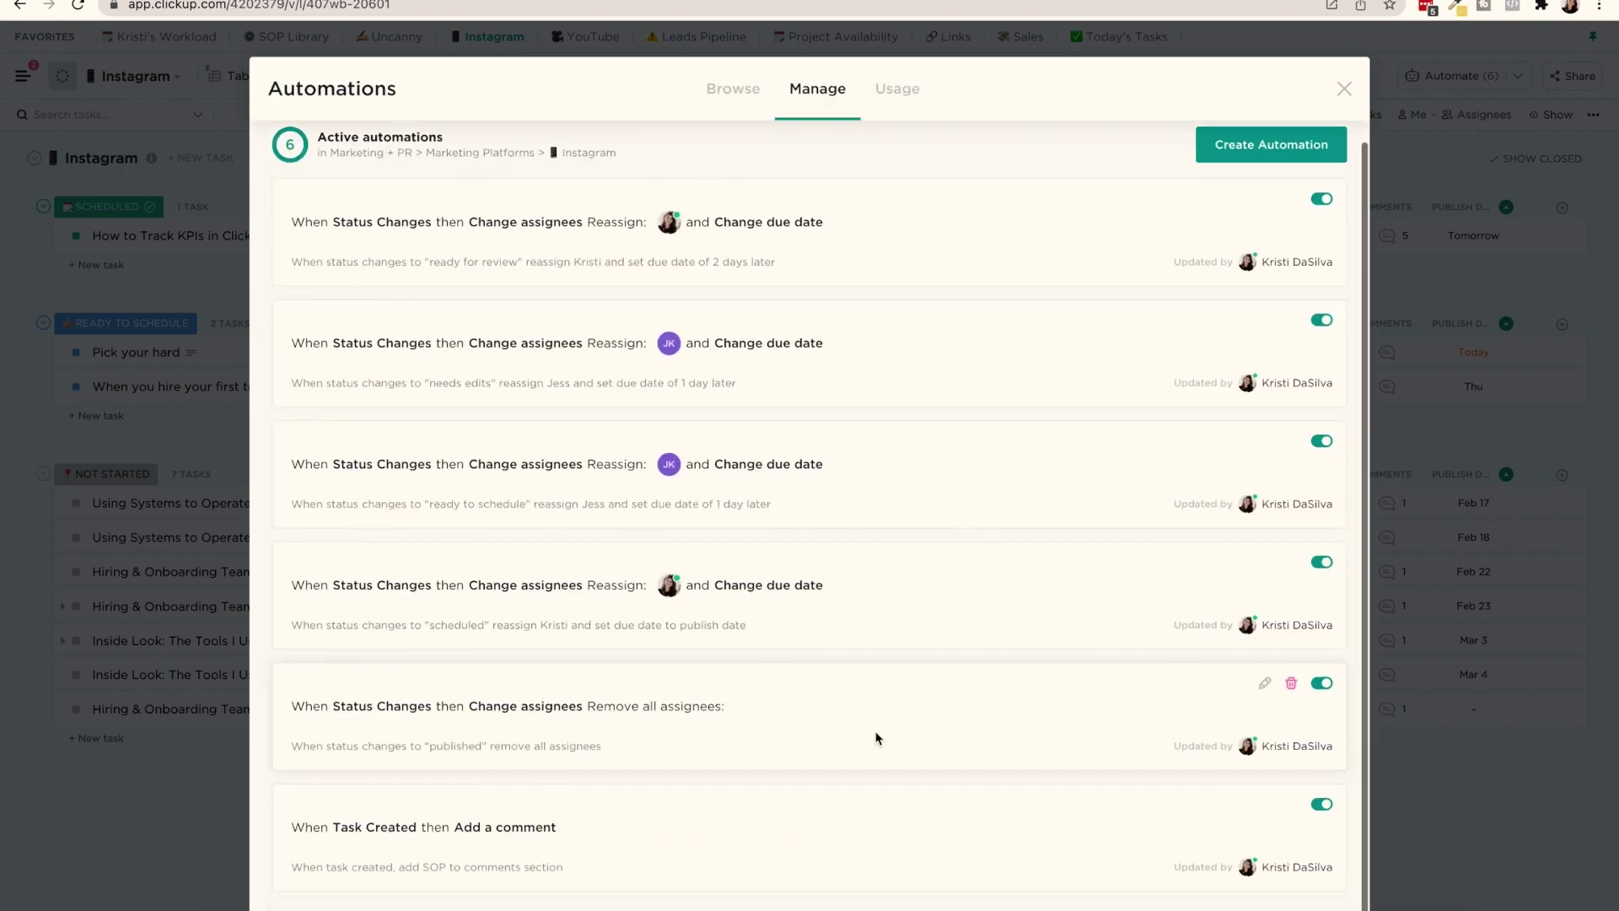
Inspect the Task Created automation and the SOP task linked in its comment action, leaving it without saving
click(1263, 804)
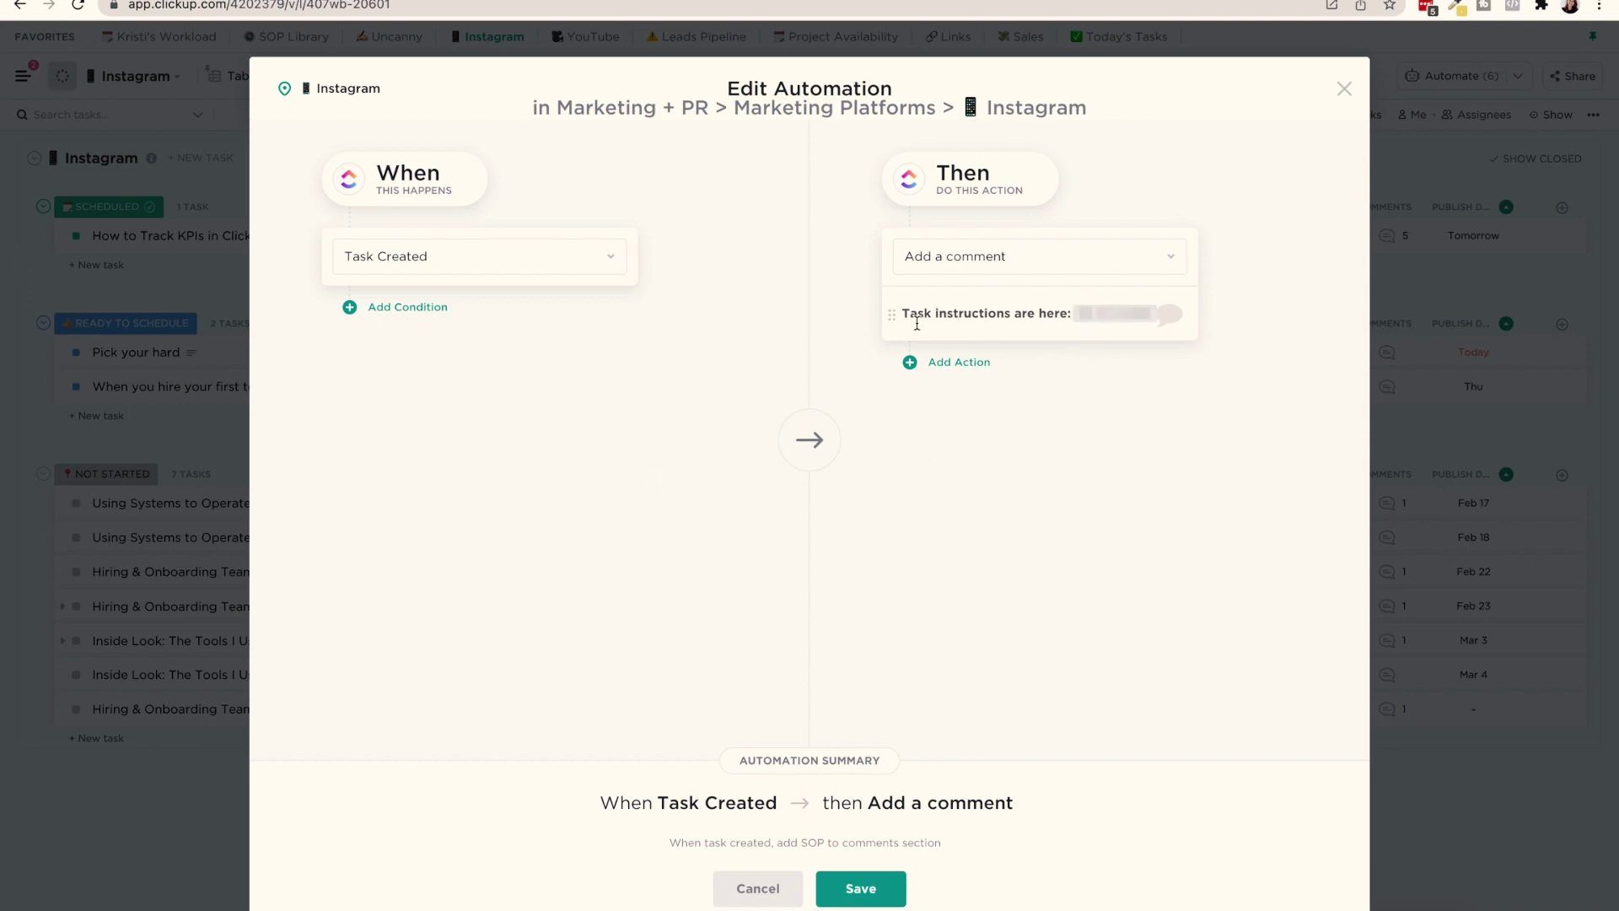
click(1127, 315)
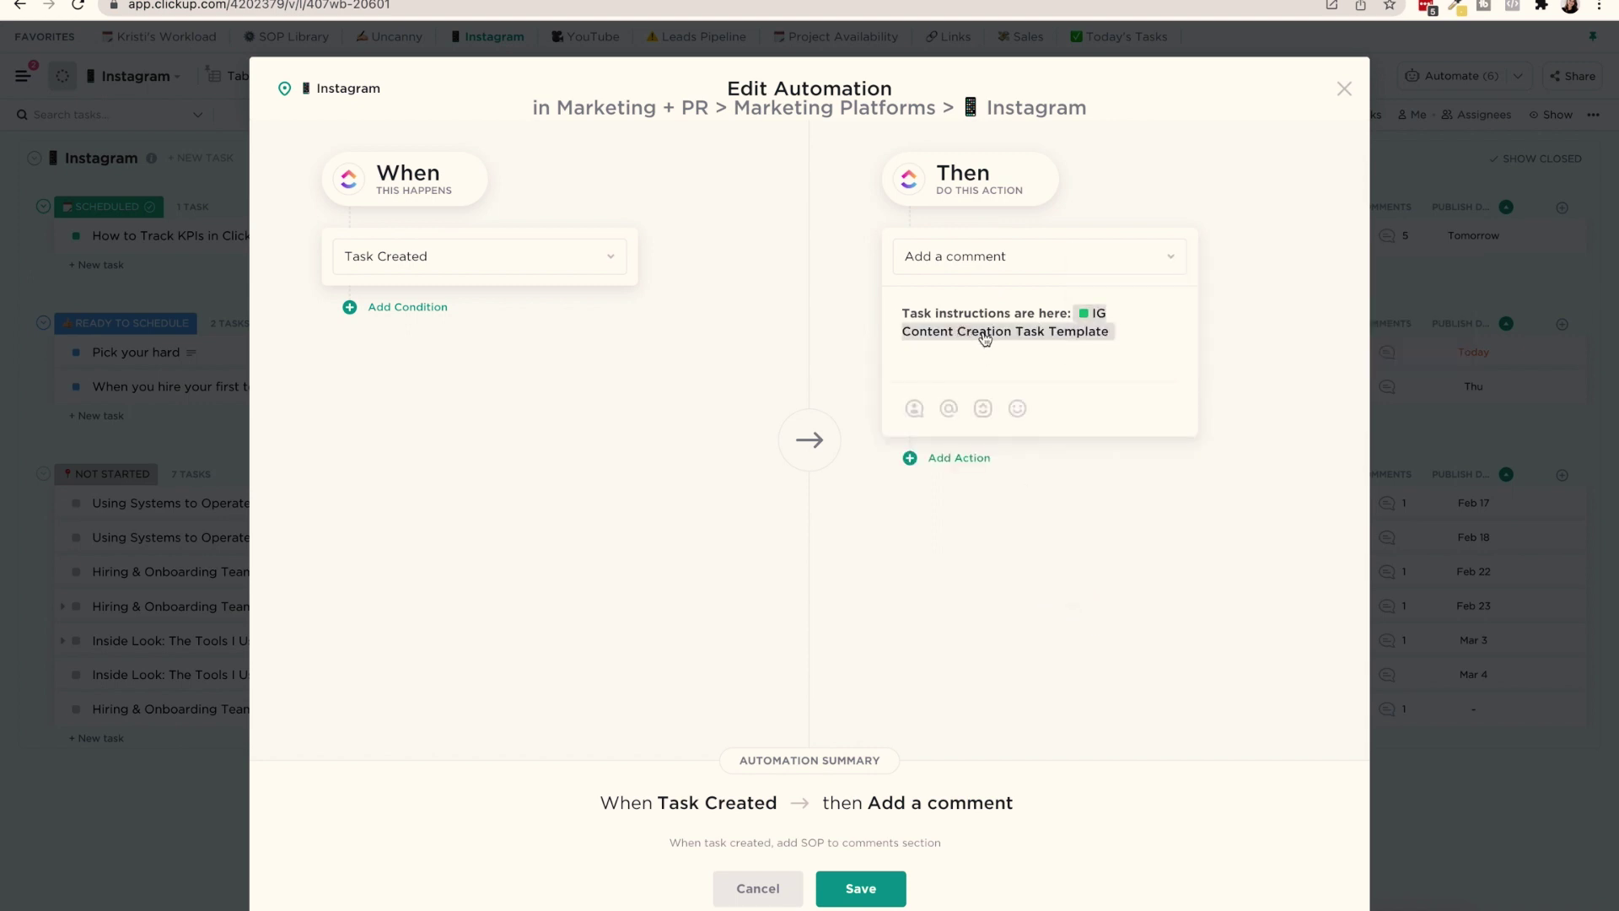
mouse_move(1023, 341)
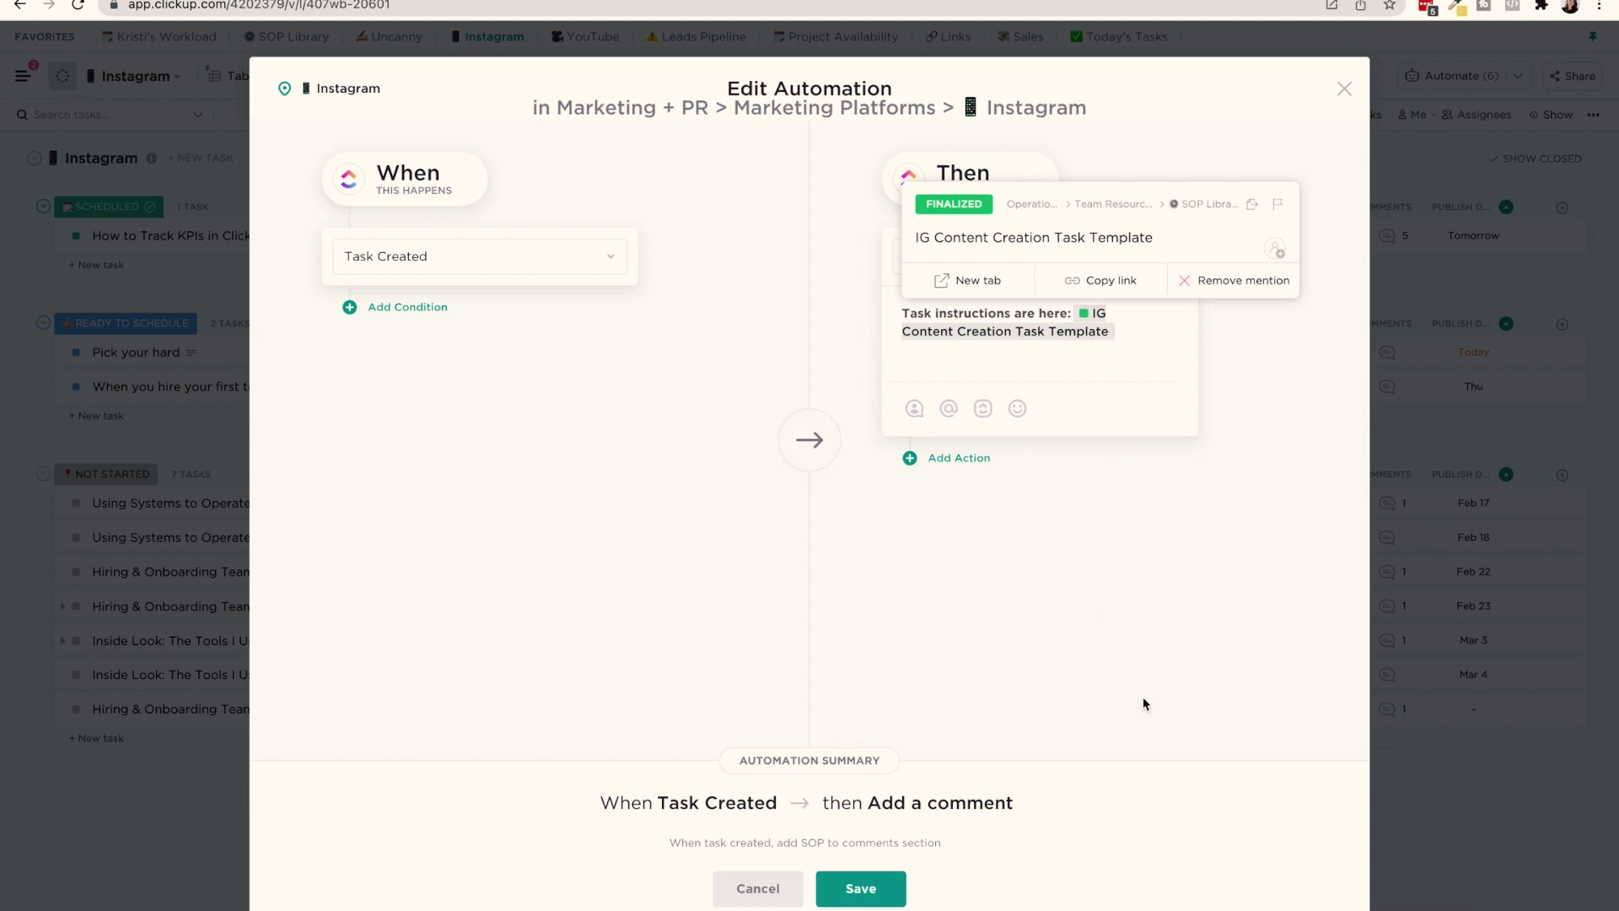
click(758, 891)
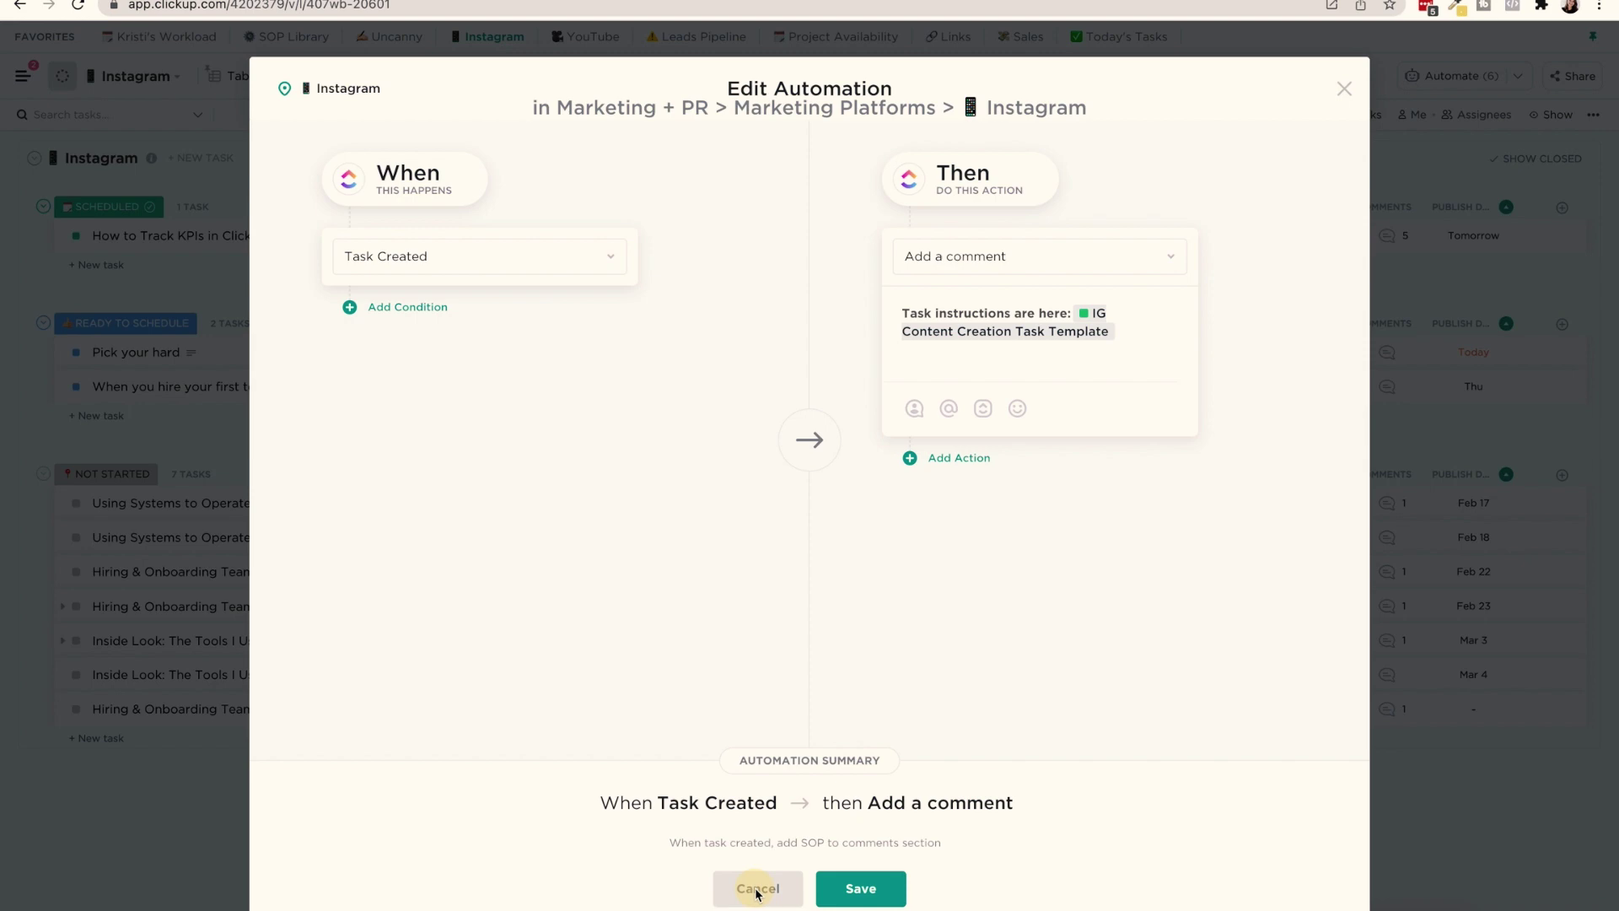
Close the automations and view the comment on the "Using Systems to Operate Like Your Assistant - CAROUSEL" task
click(1346, 90)
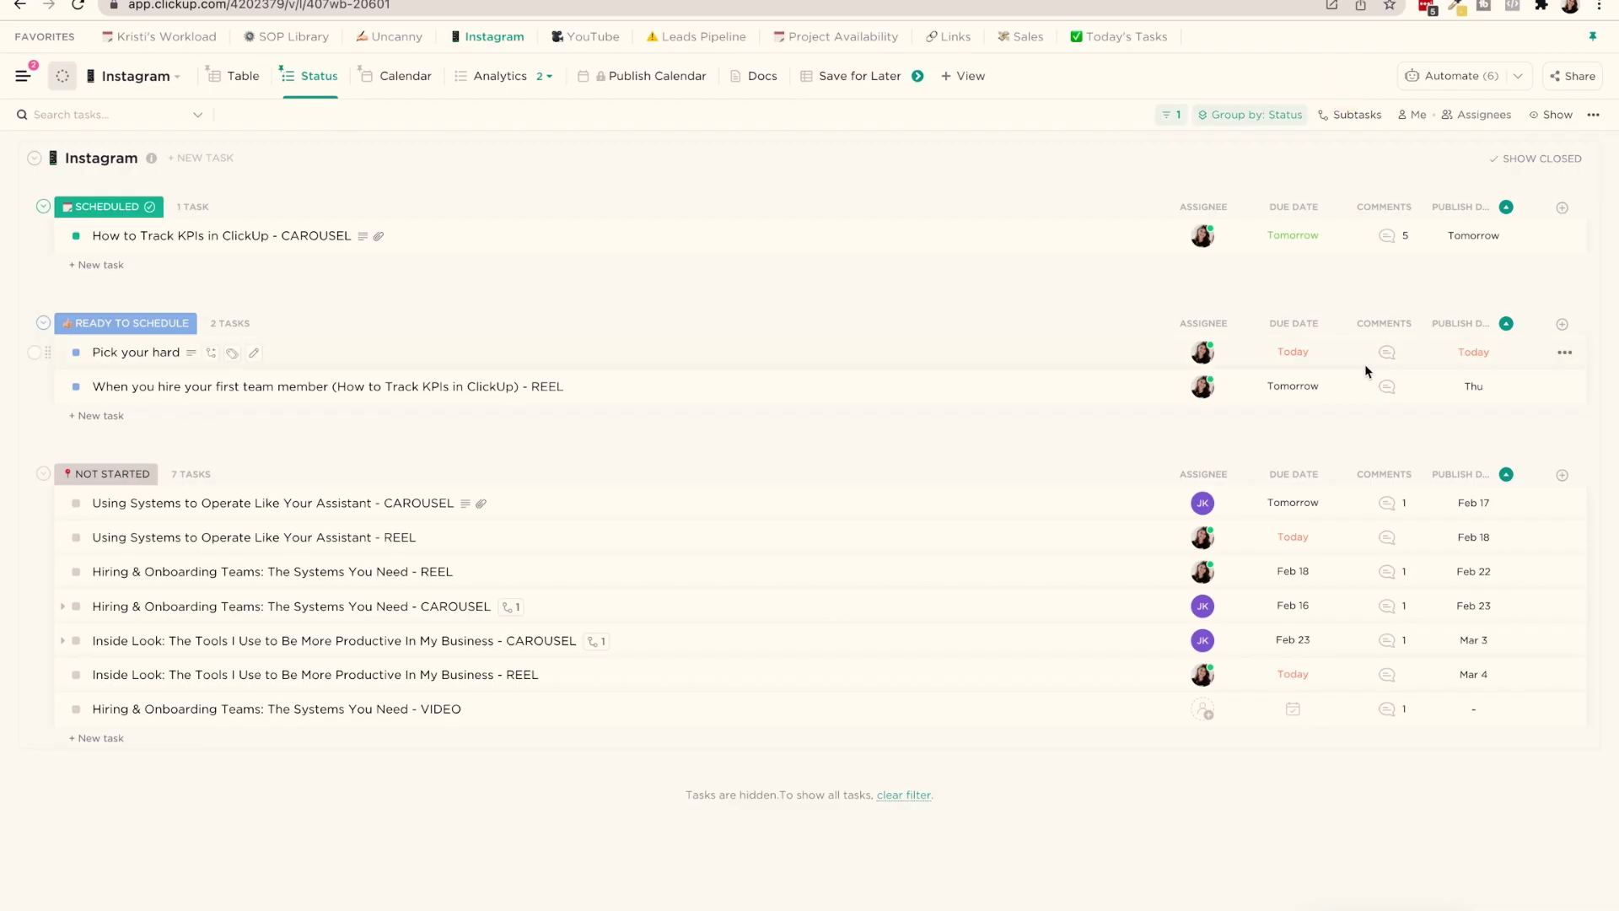
click(1386, 502)
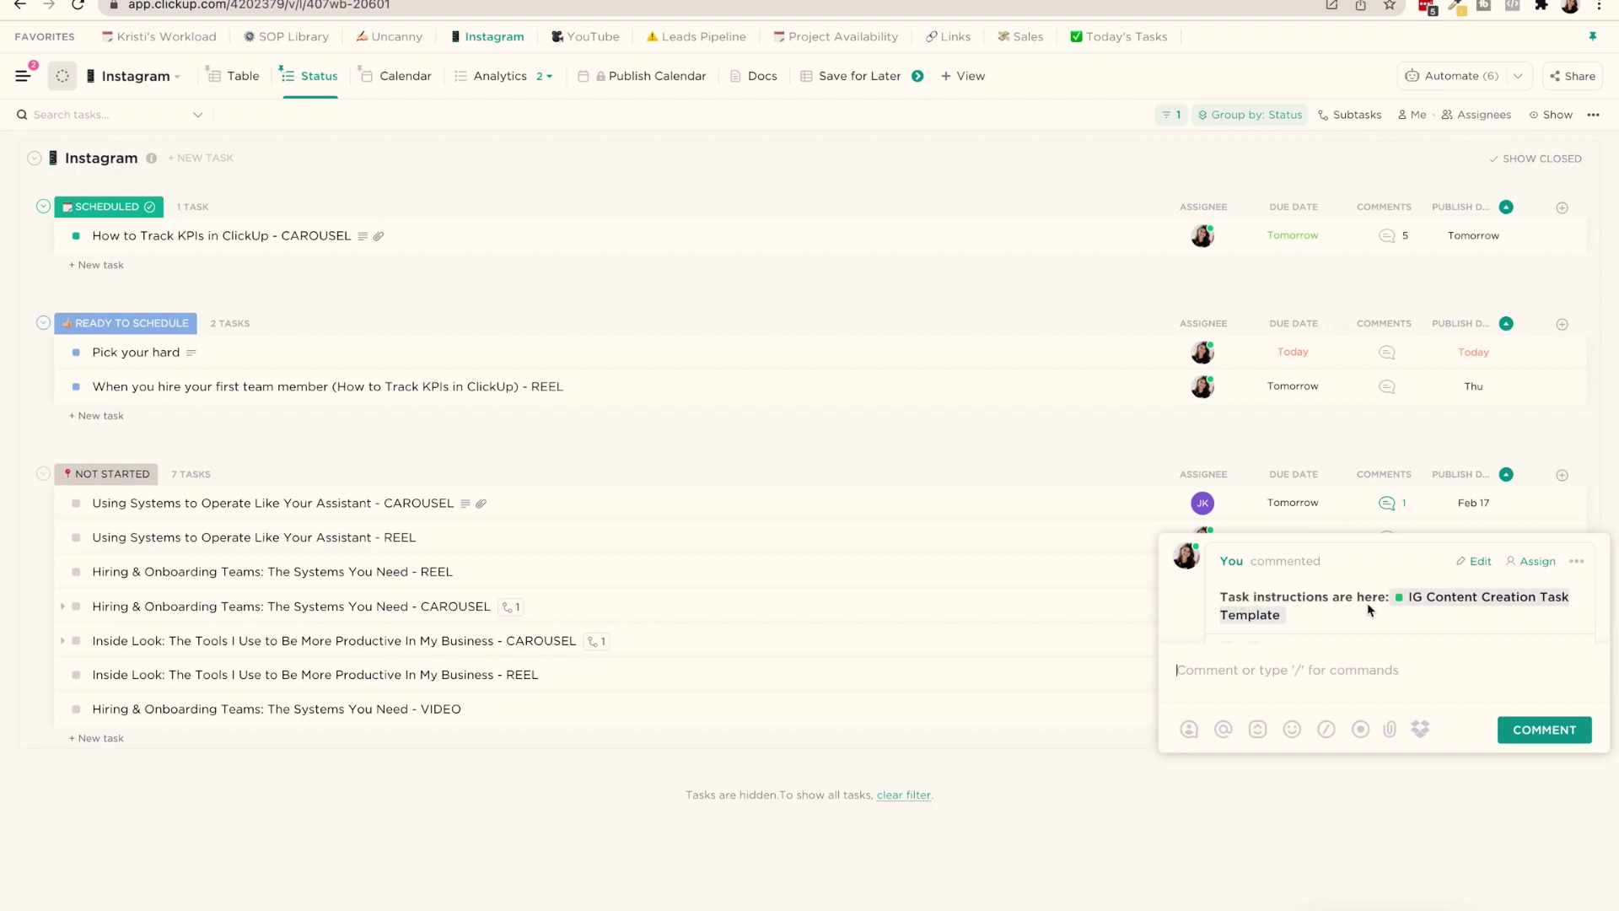
mouse_move(1436, 609)
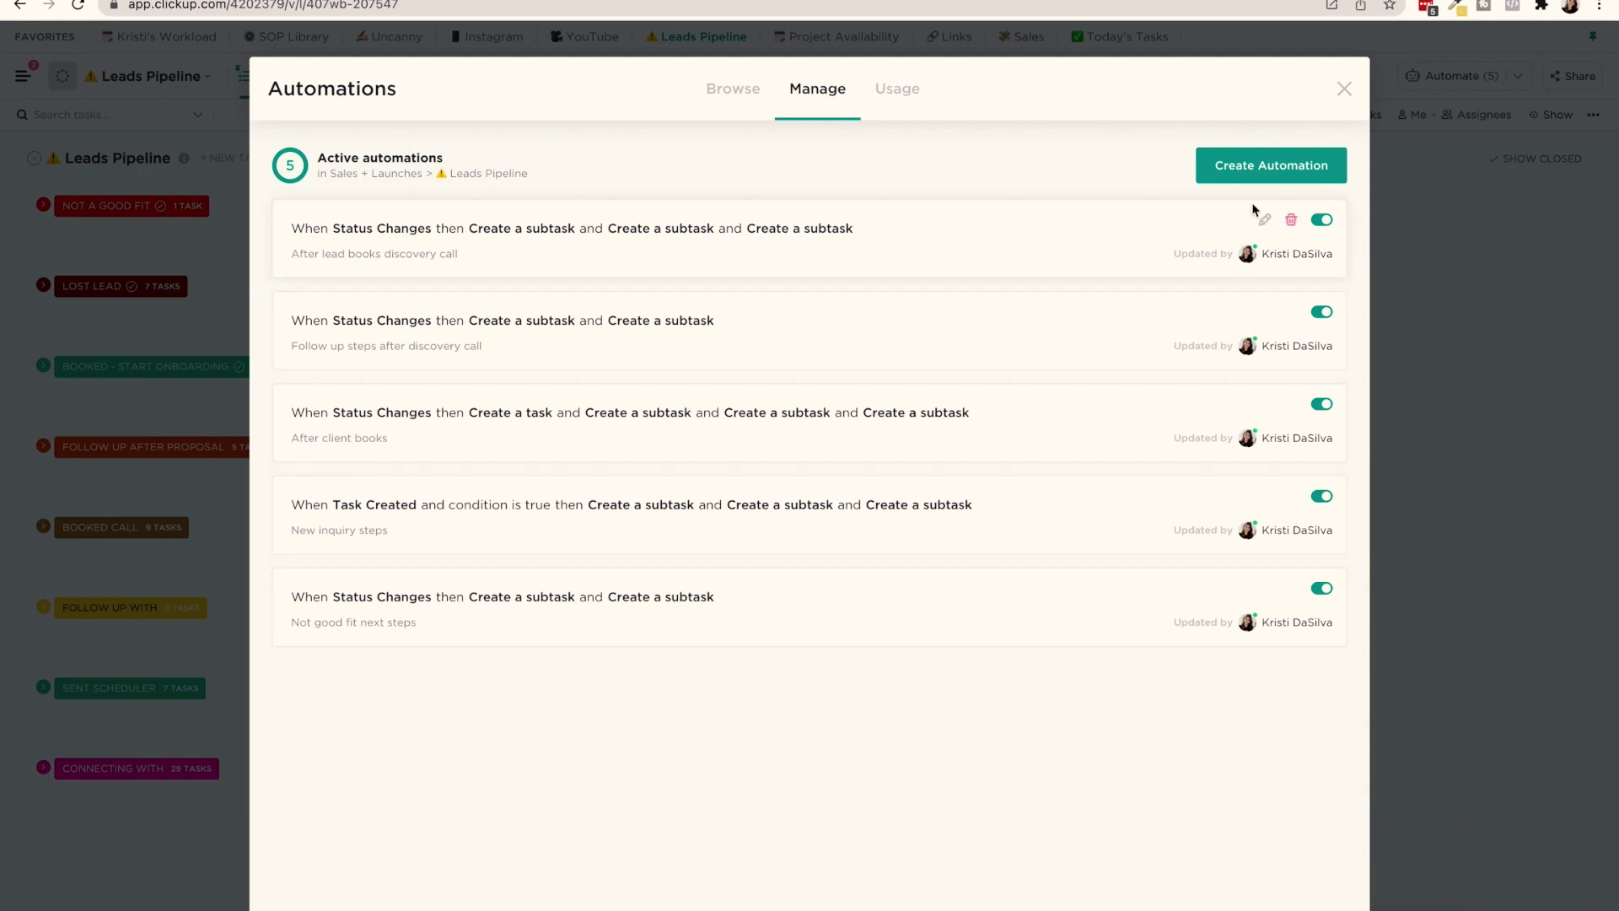
Examine the trigger and first subtask settings of the Leads Pipeline's "After lead books discovery call" automation
click(1266, 221)
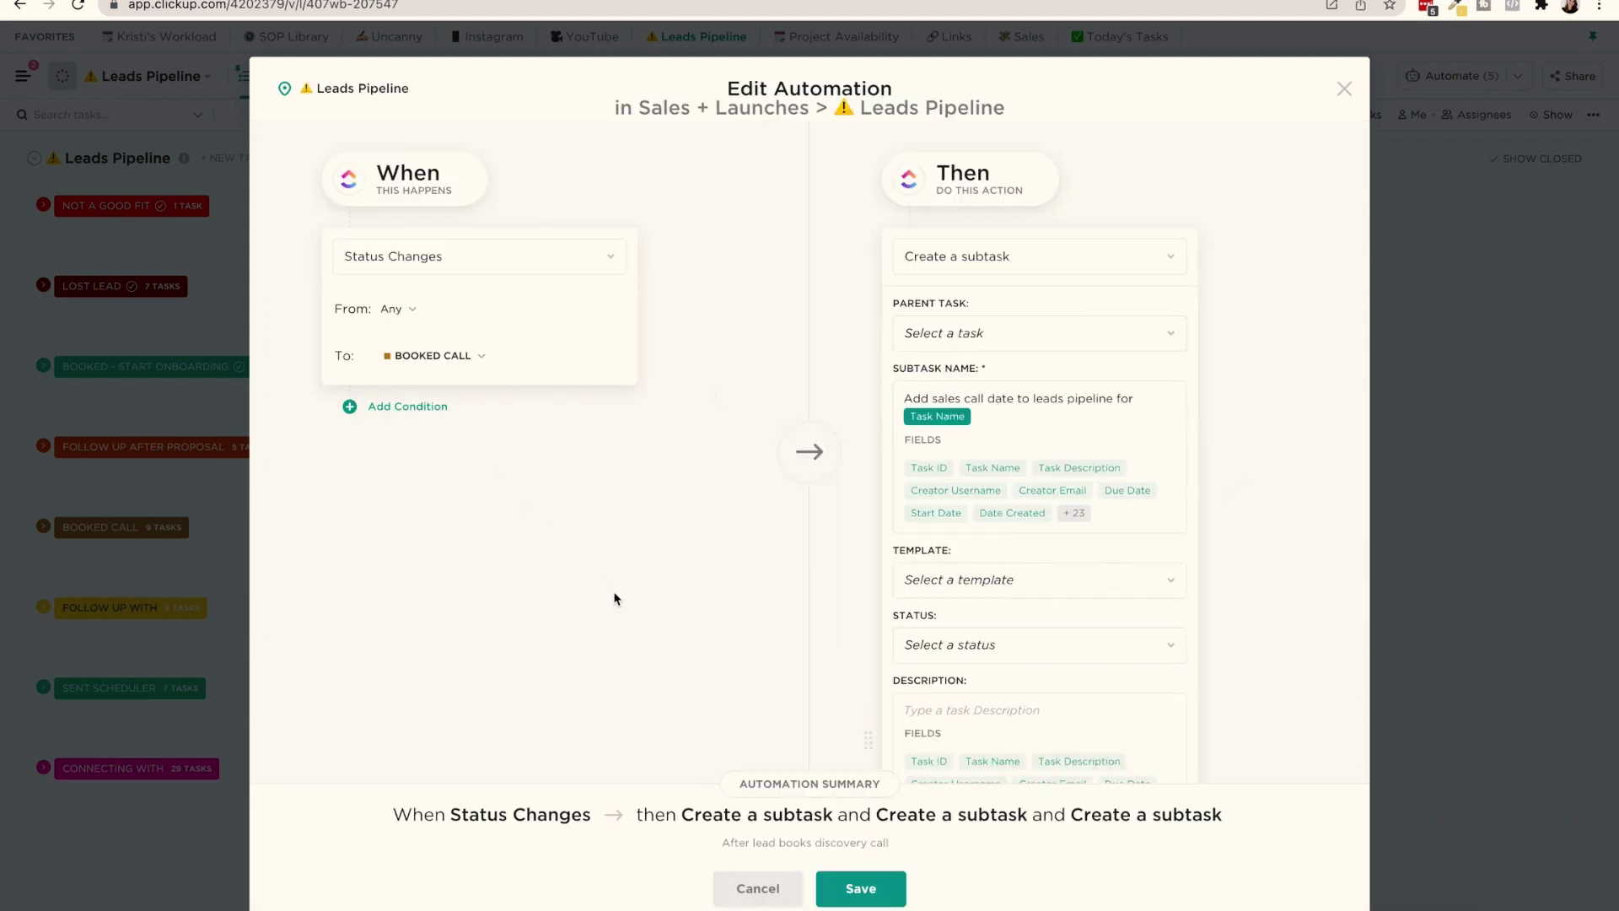
scroll(1194, 603, down, 1)
scroll(1193, 596, down, 1)
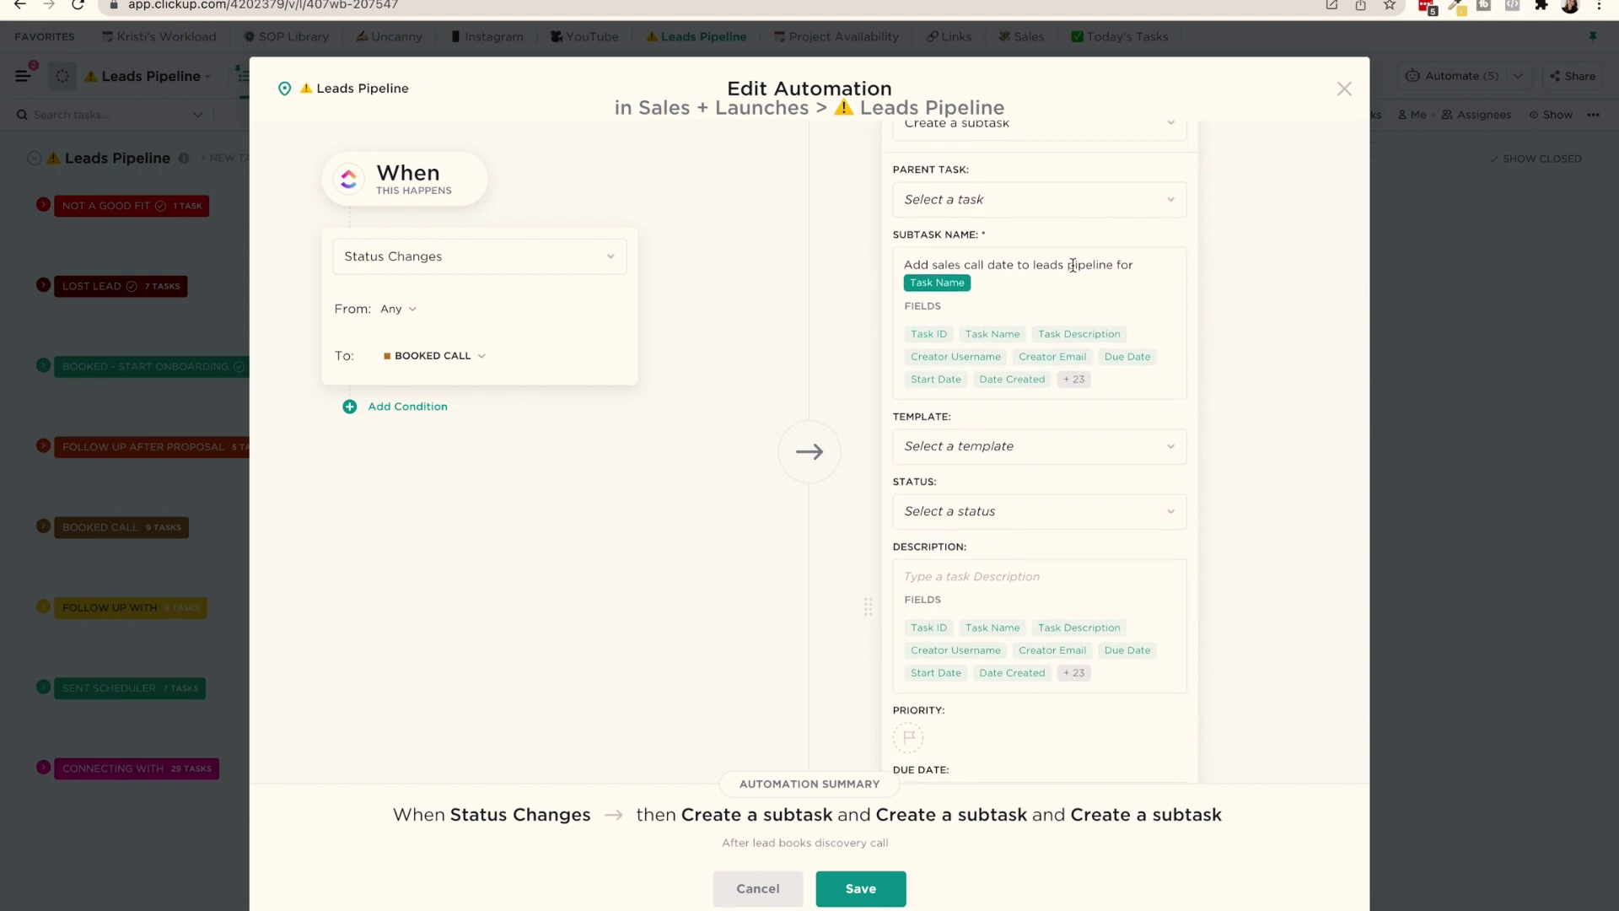
click(983, 286)
scroll(997, 277, down, 6)
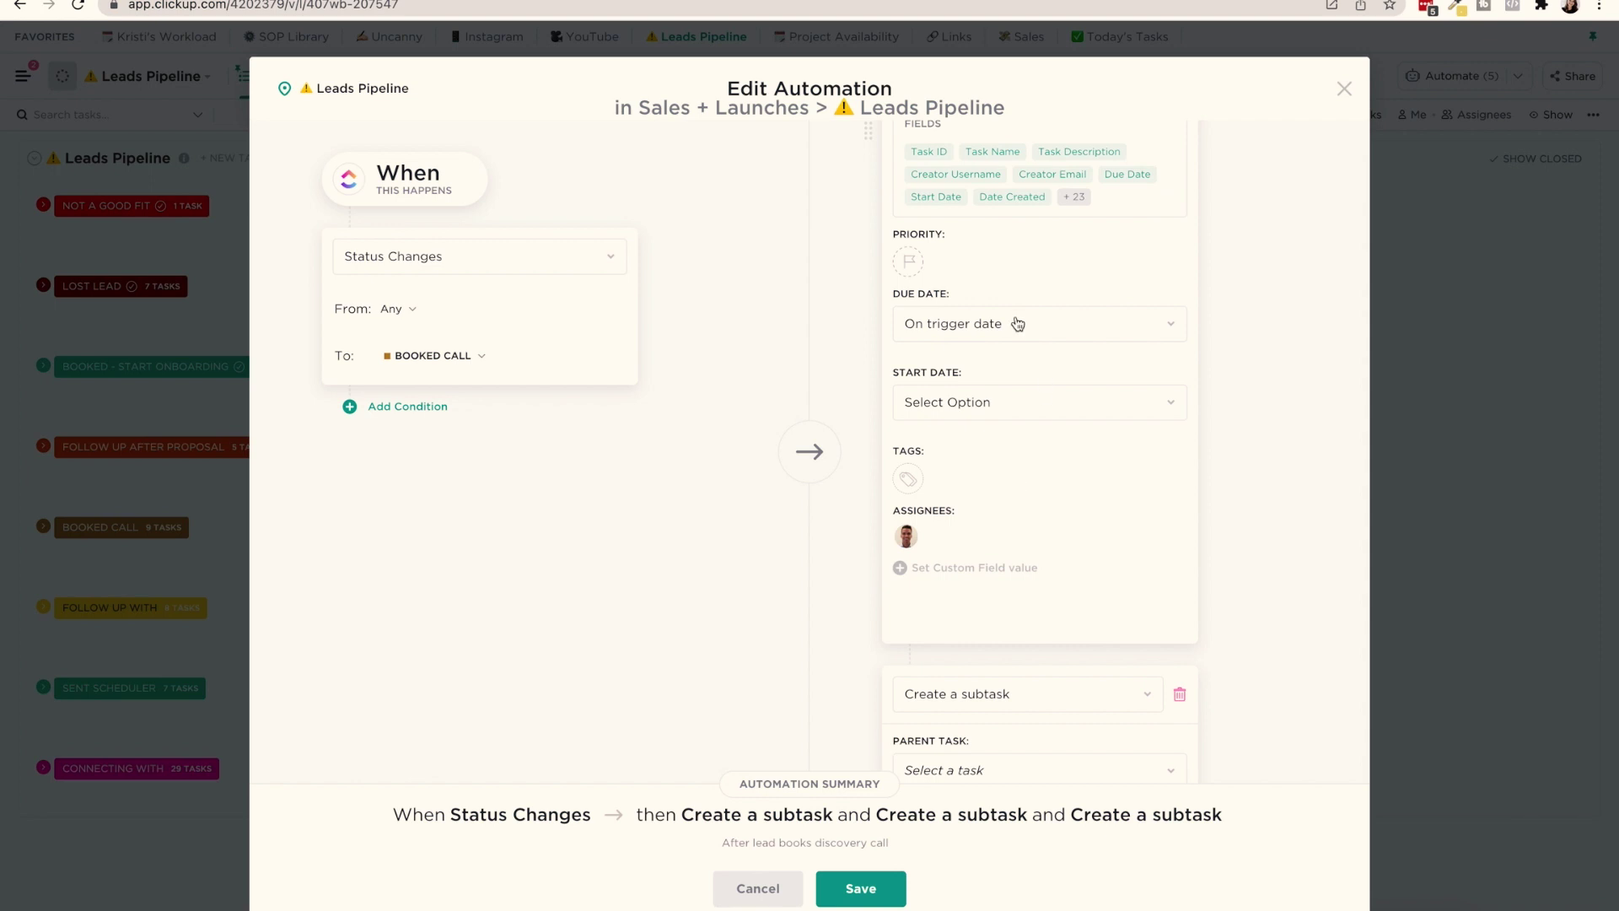
scroll(1106, 568, down, 6)
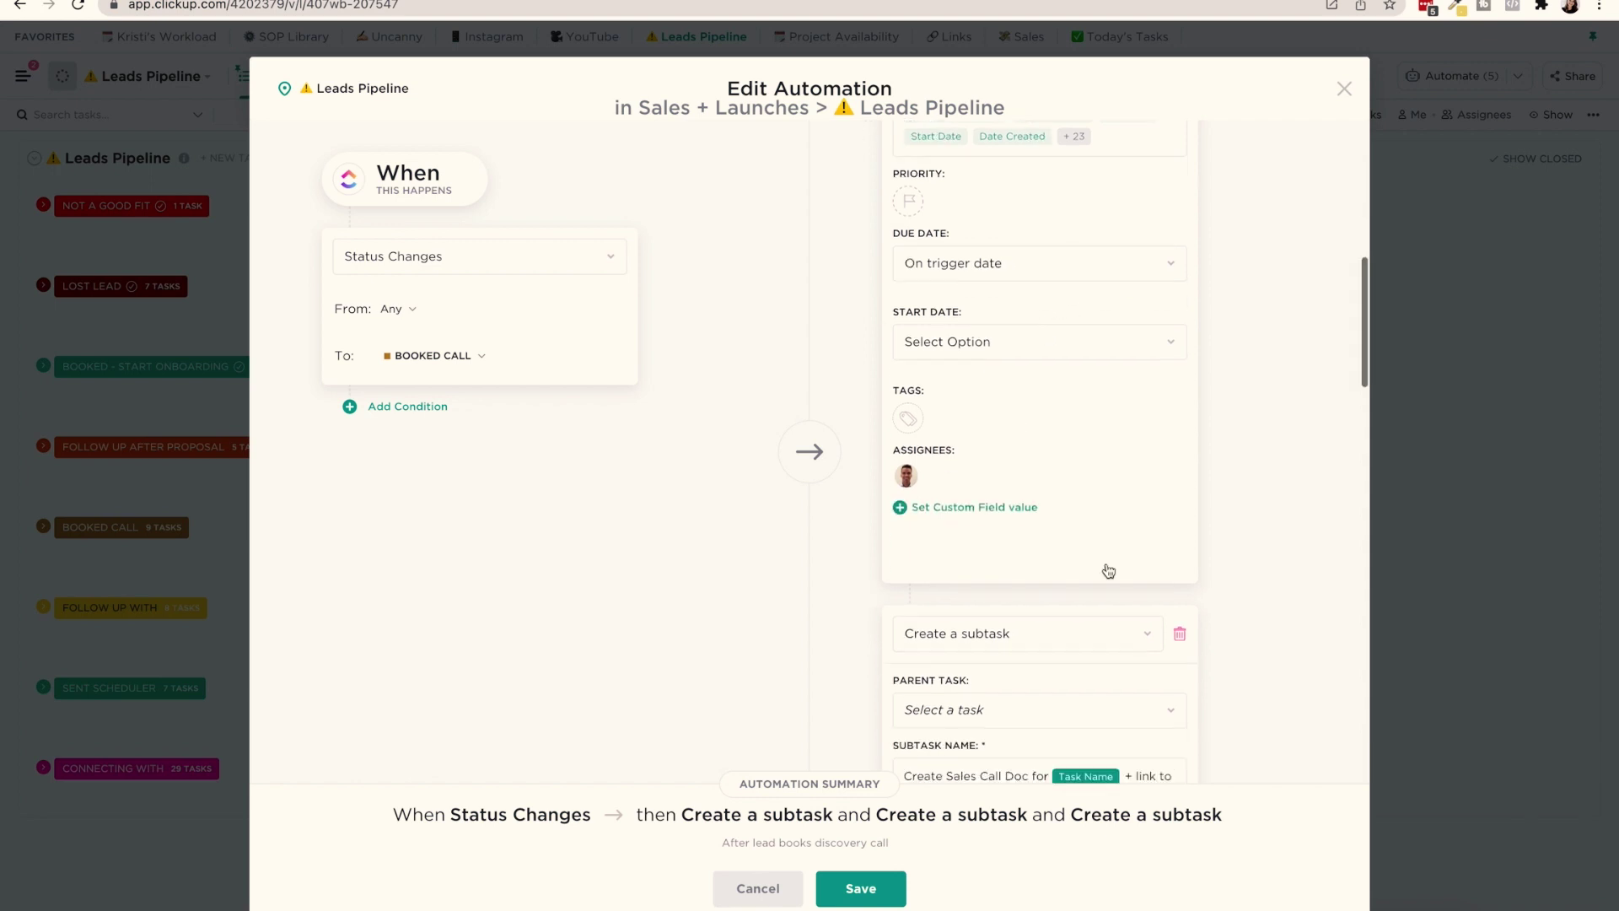
Review the Sales Call Doc and HoneyBook pipeline stage subtask actions, leaving the automation without saving
scroll(1106, 568, down, 1)
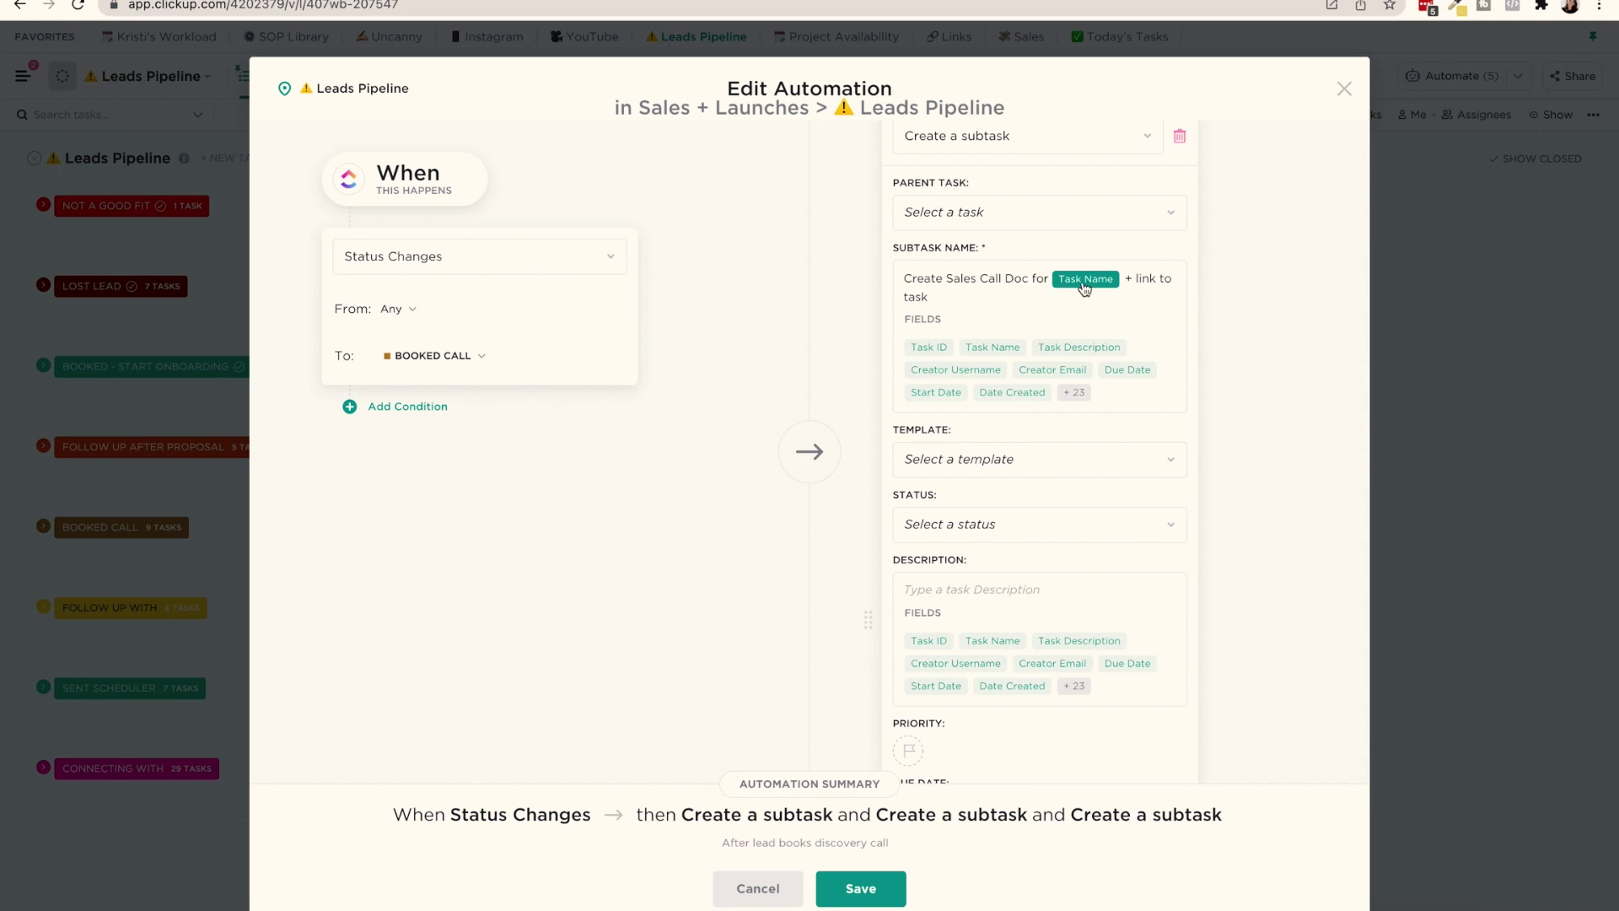
scroll(996, 307, down, 4)
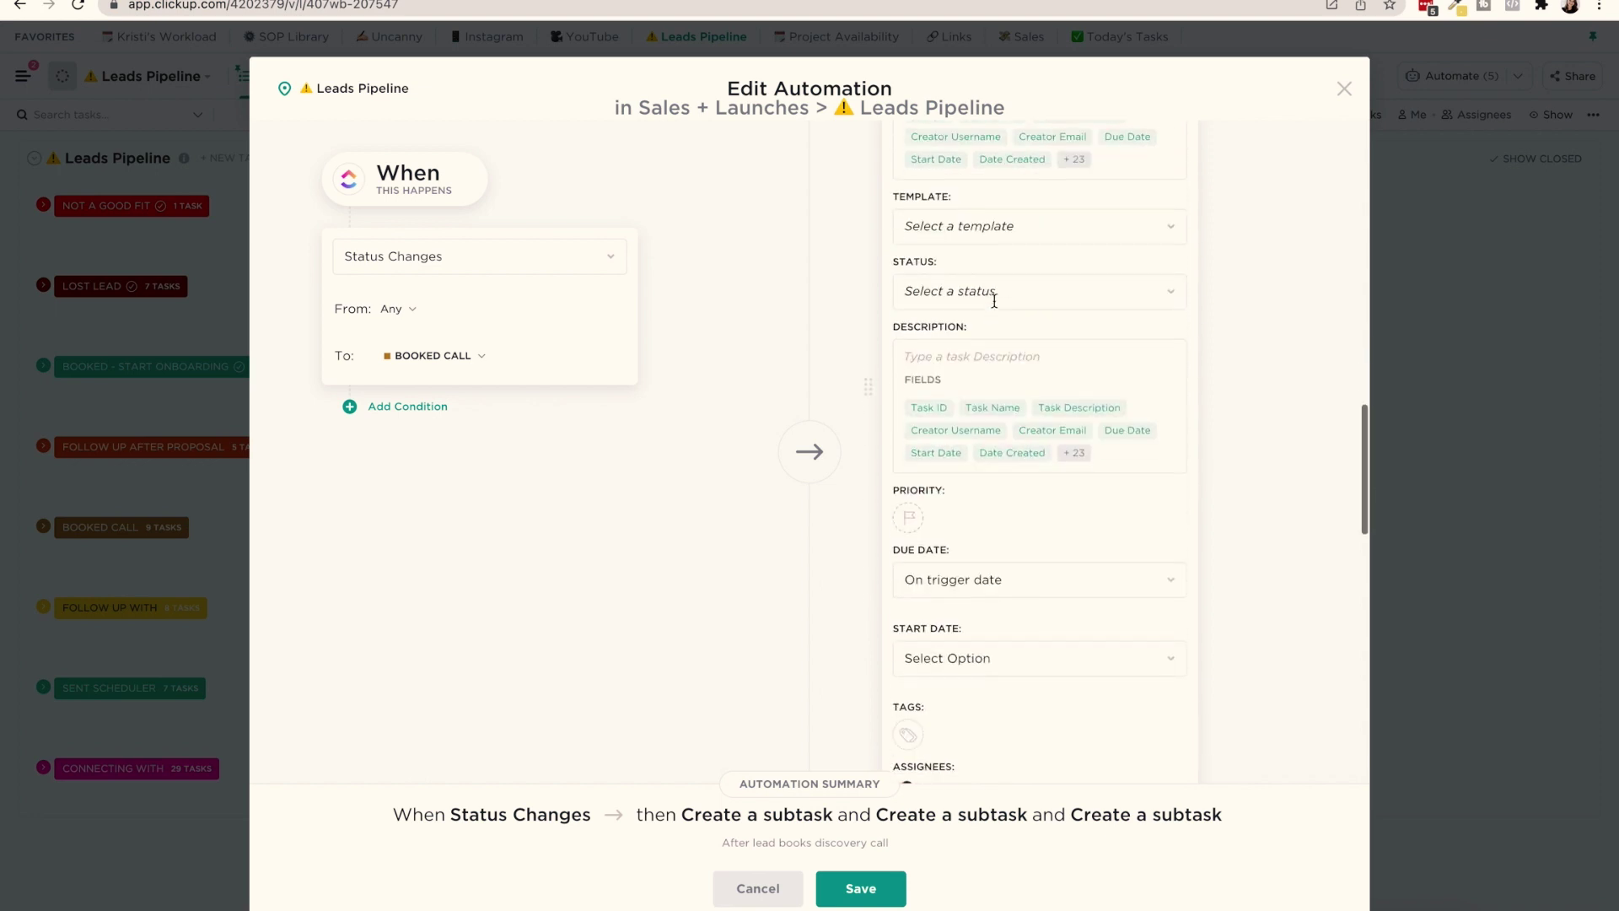
scroll(996, 307, down, 4)
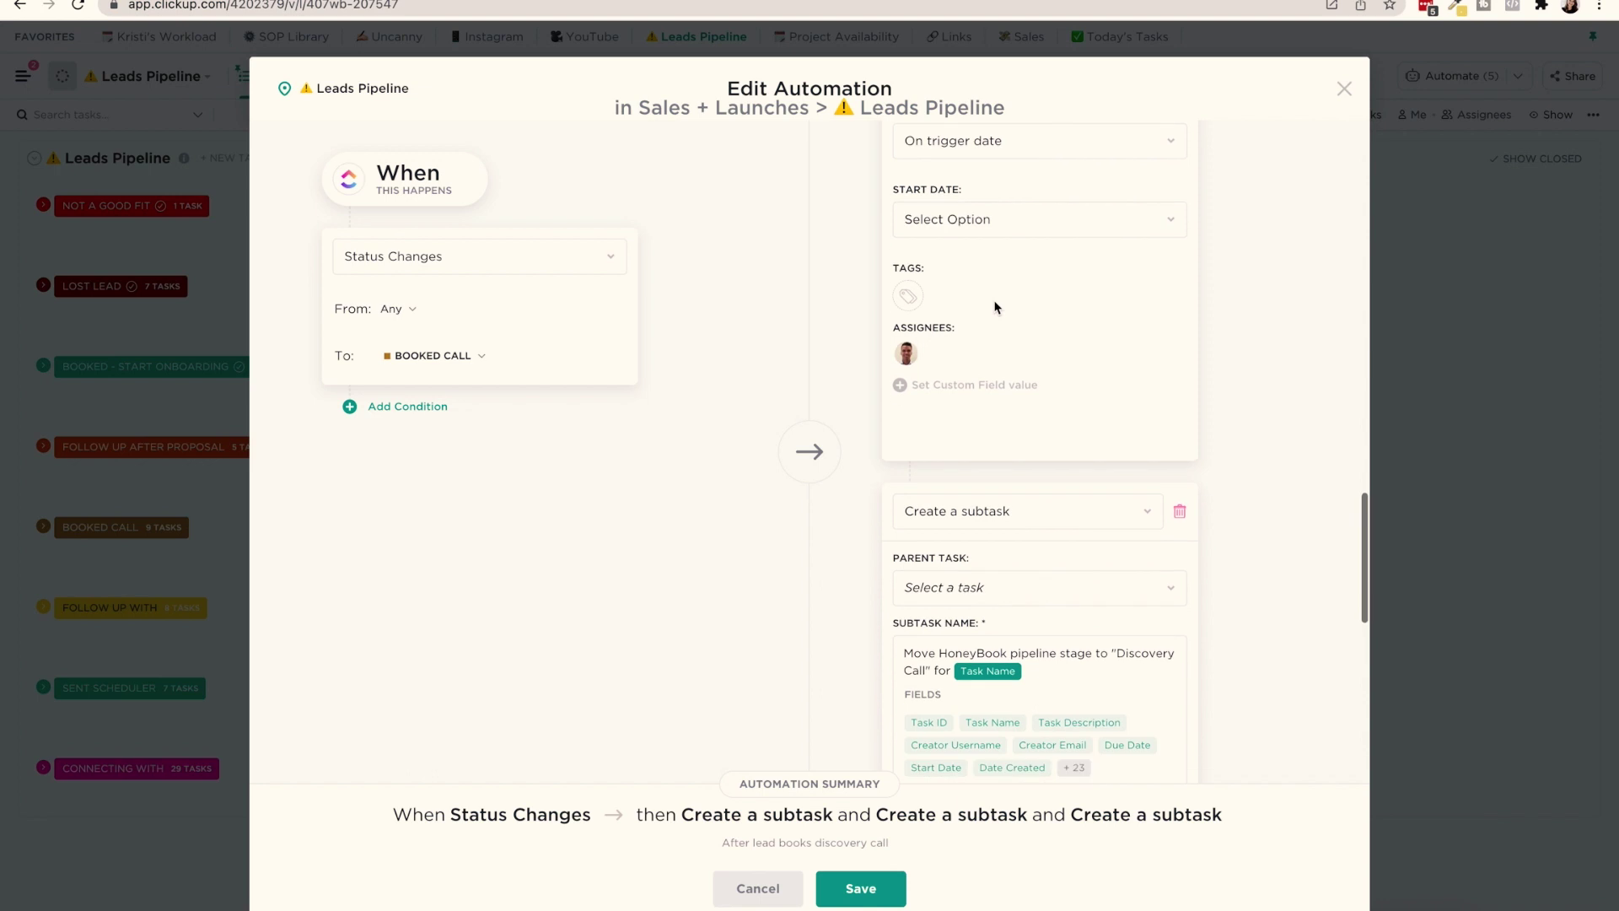
scroll(996, 307, down, 4)
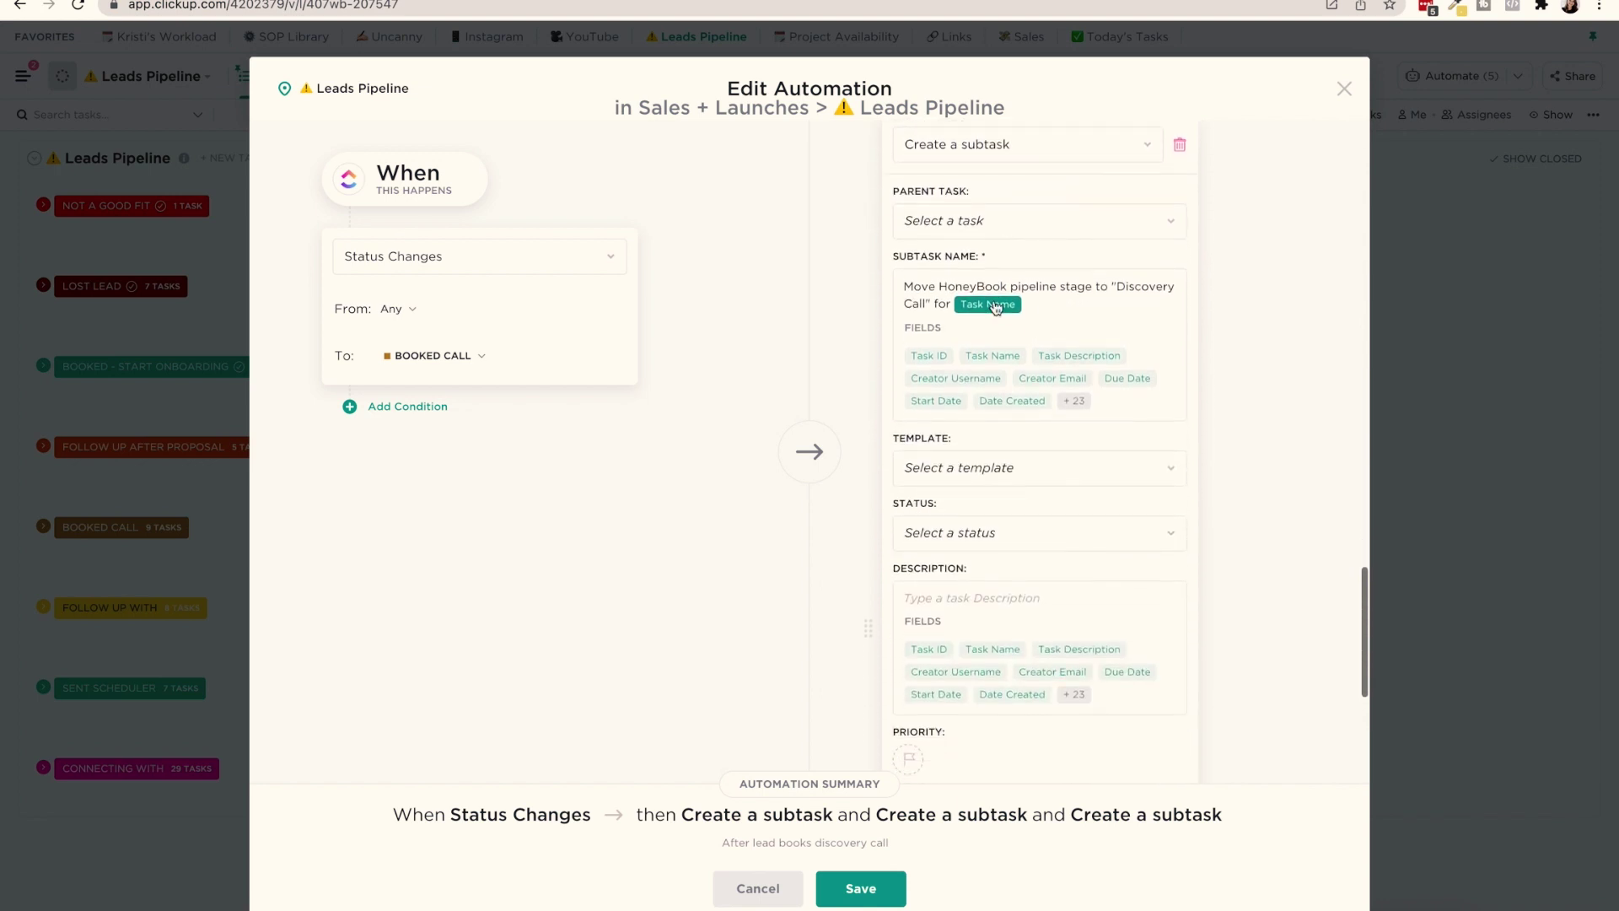
scroll(1053, 307, down, 1)
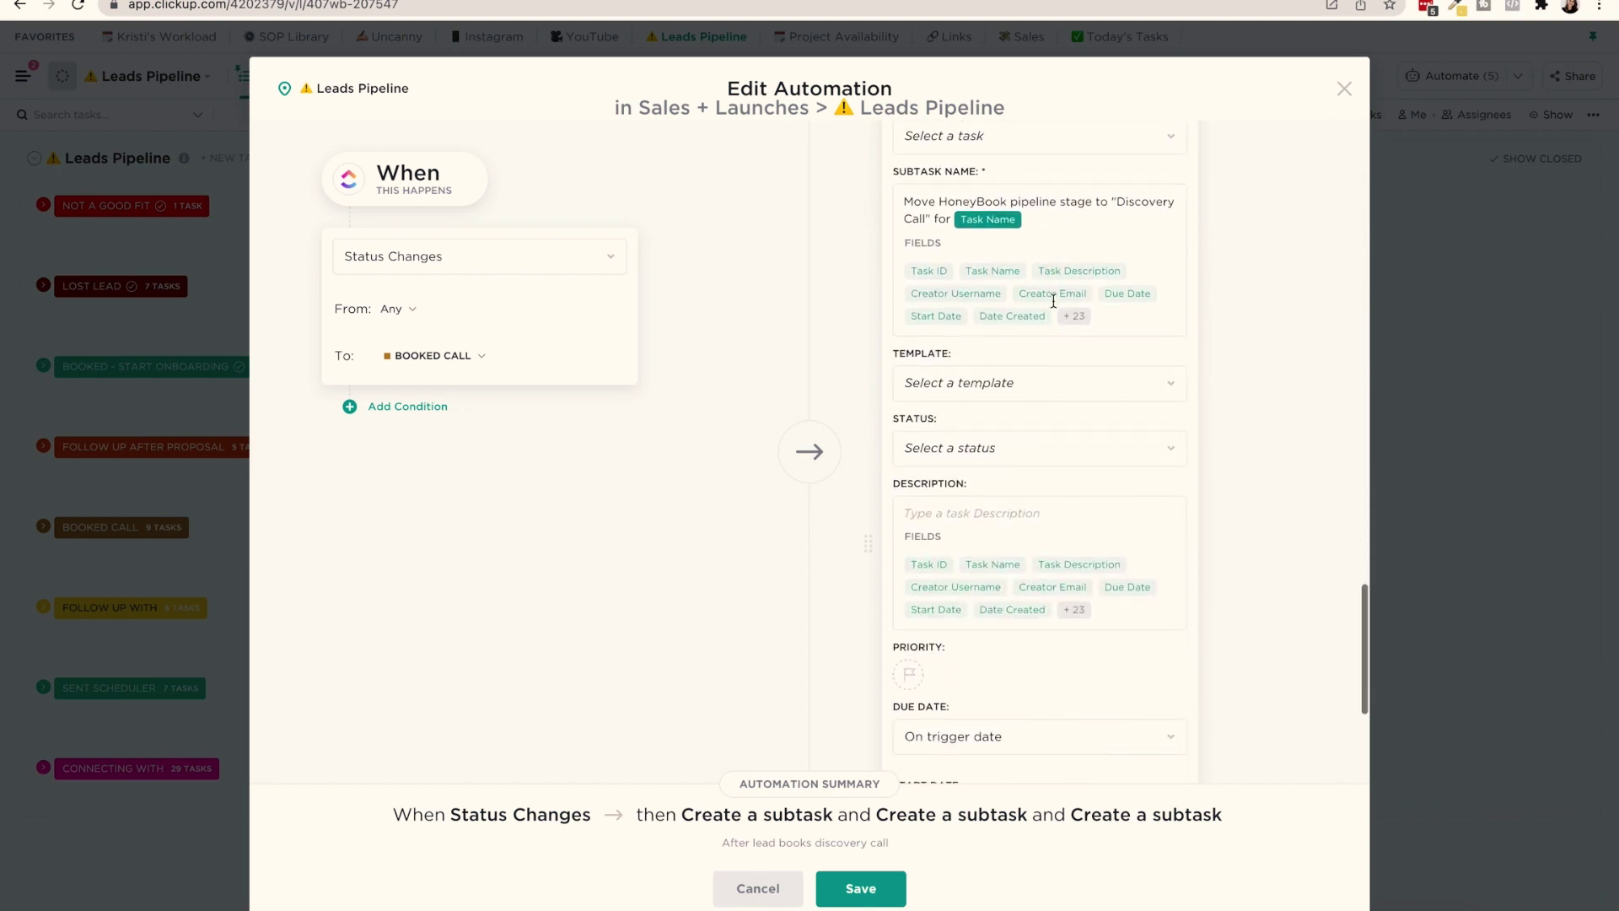
scroll(1064, 229, down, 4)
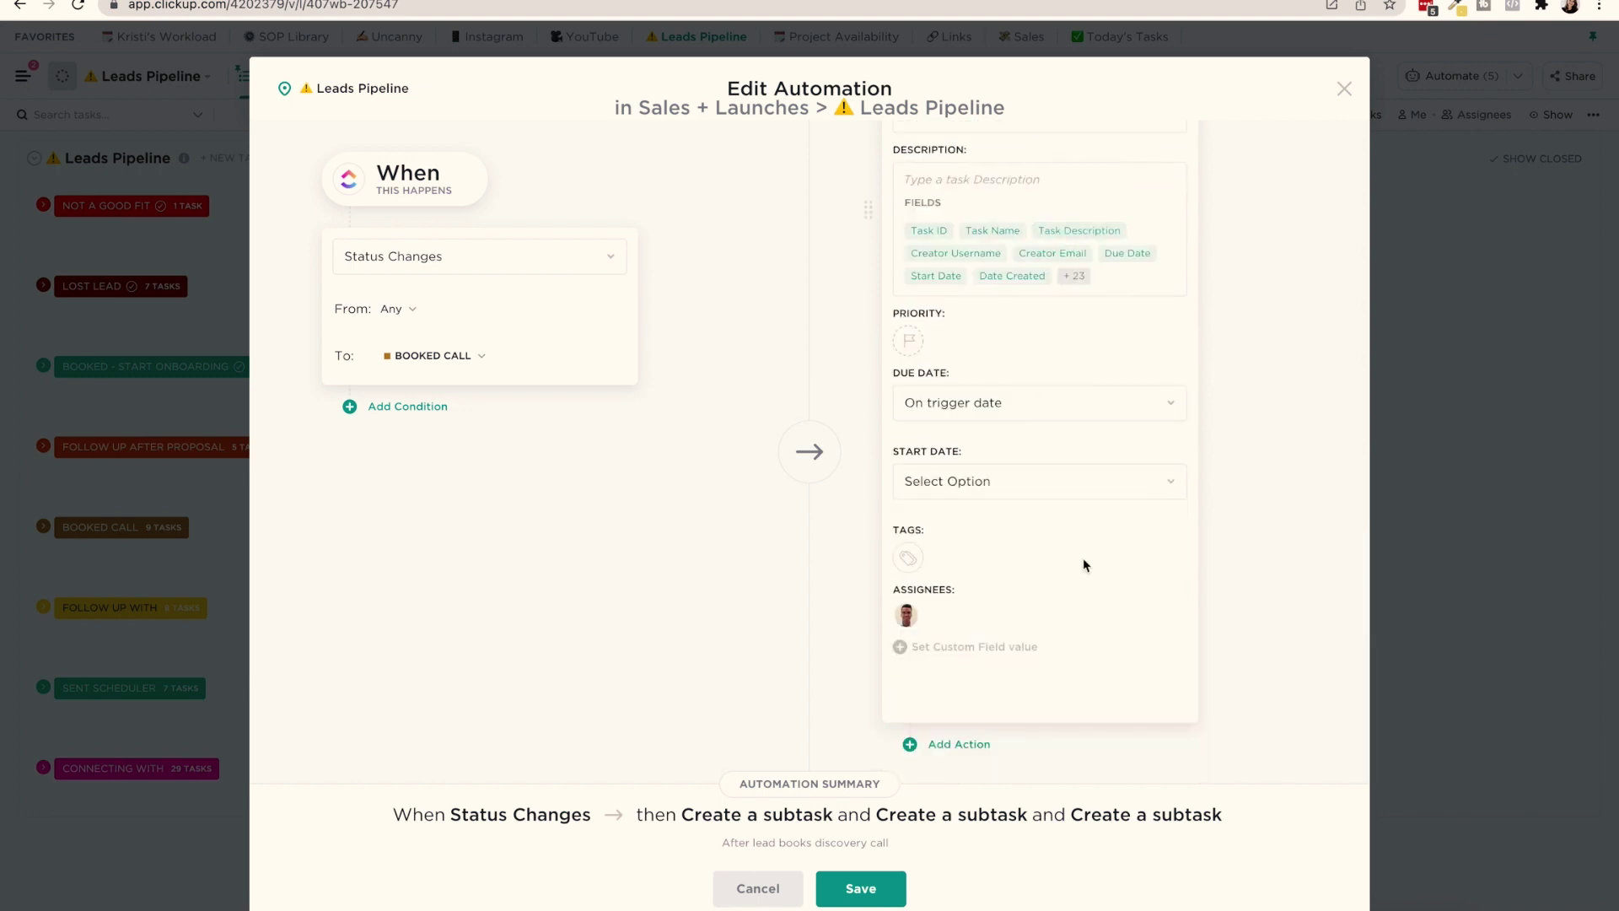
click(757, 888)
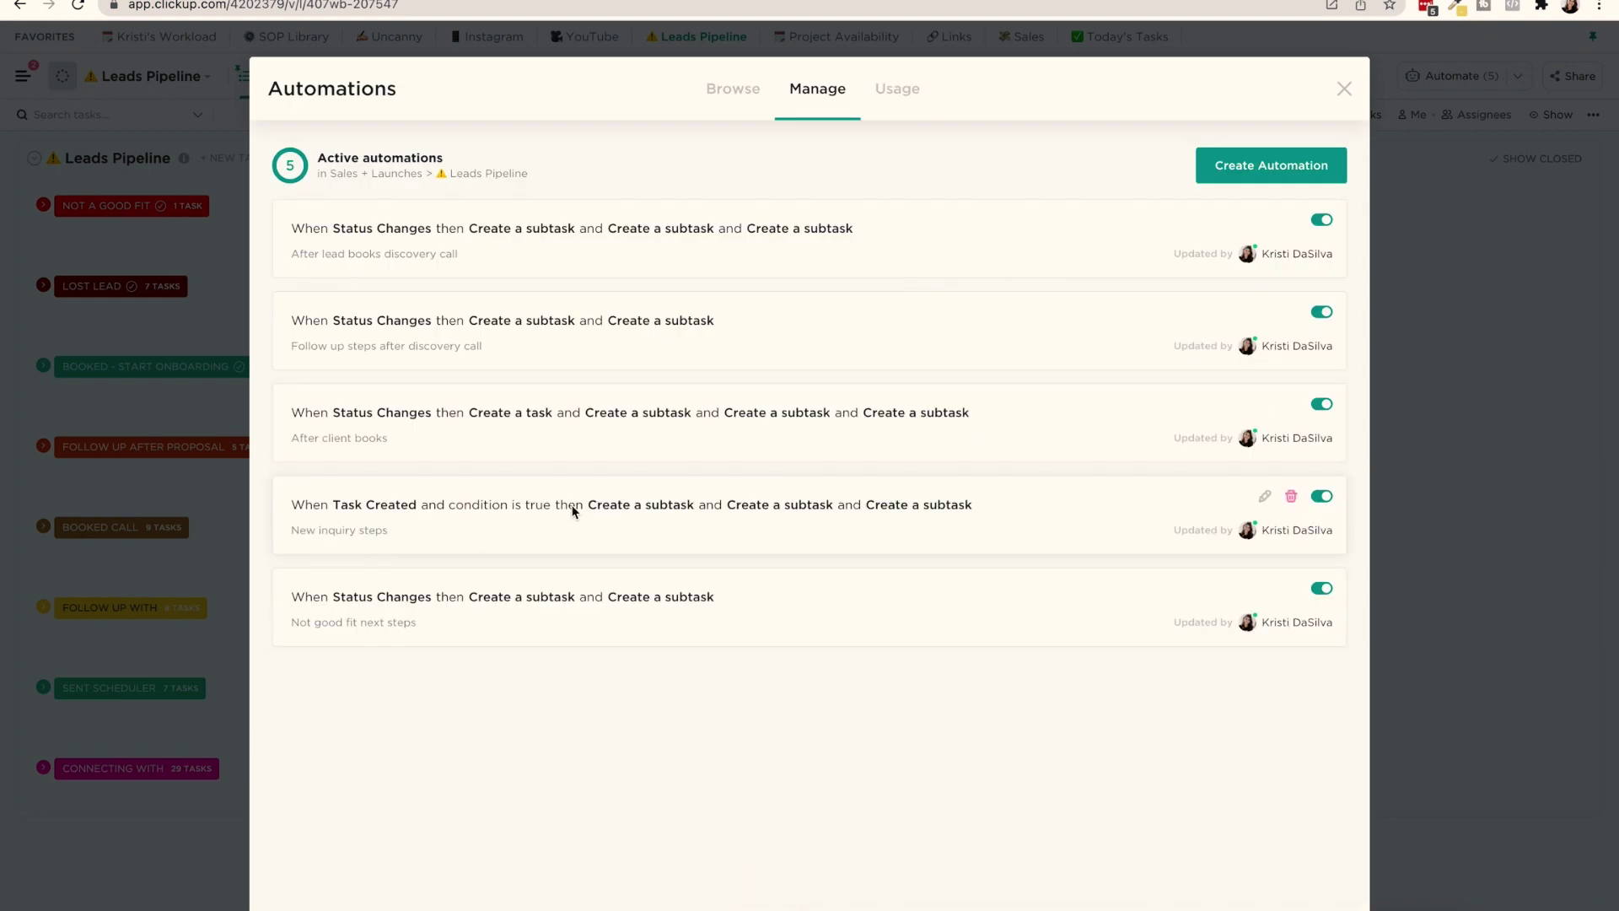
Examine the "New inquiry steps" automation, including its Inquired status condition and the names, due dates and assignees of its subtasks
click(1263, 498)
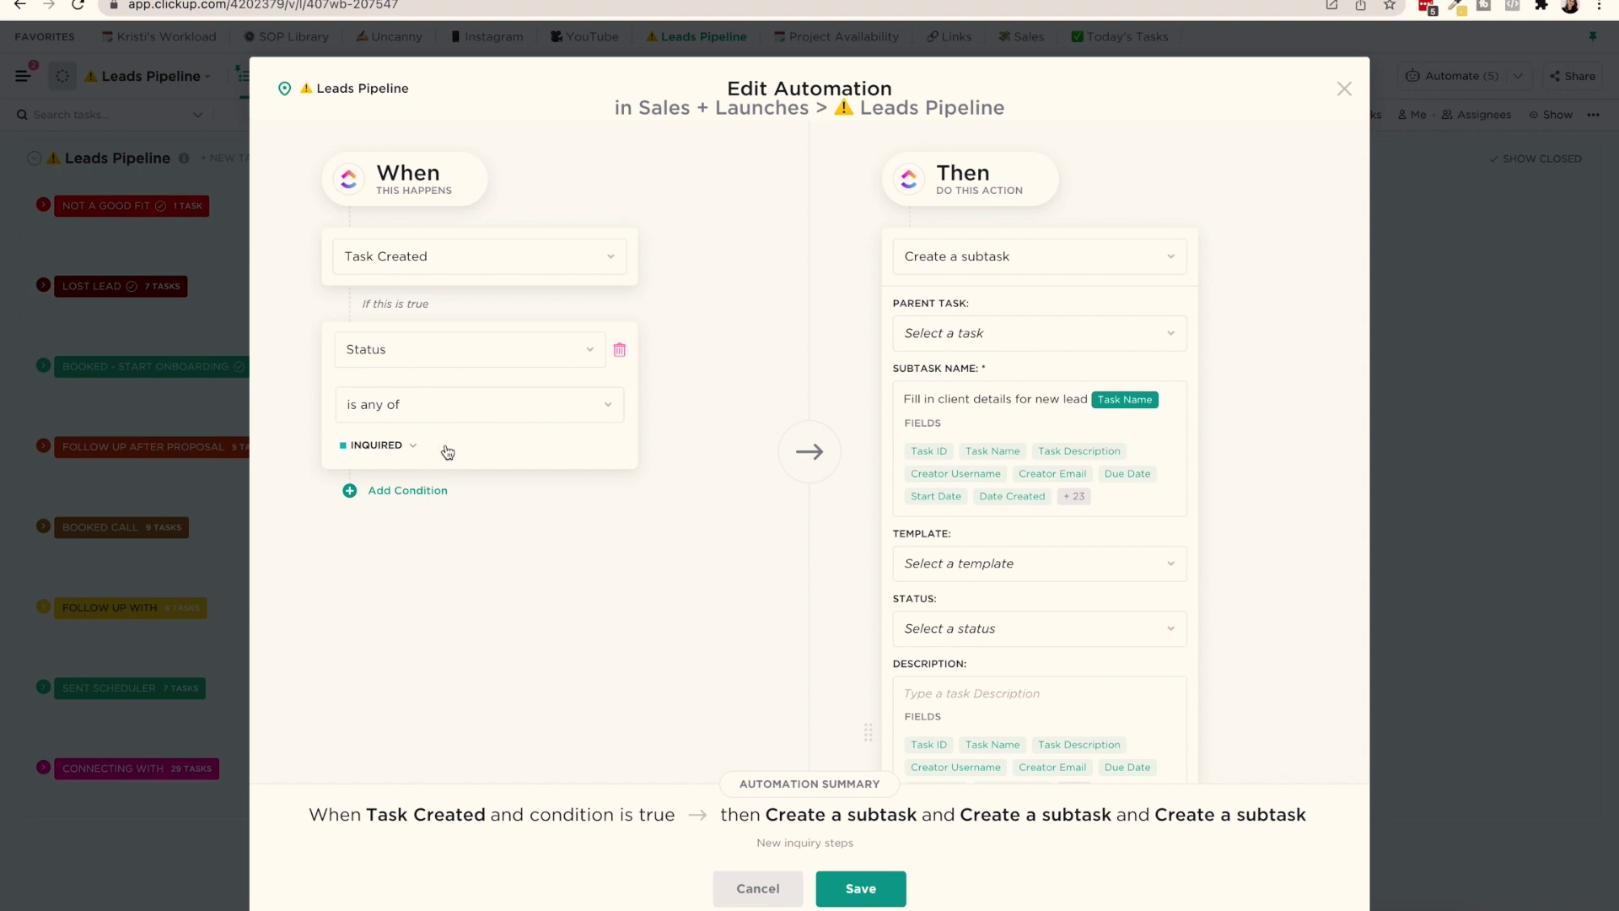
scroll(1250, 482, down, 8)
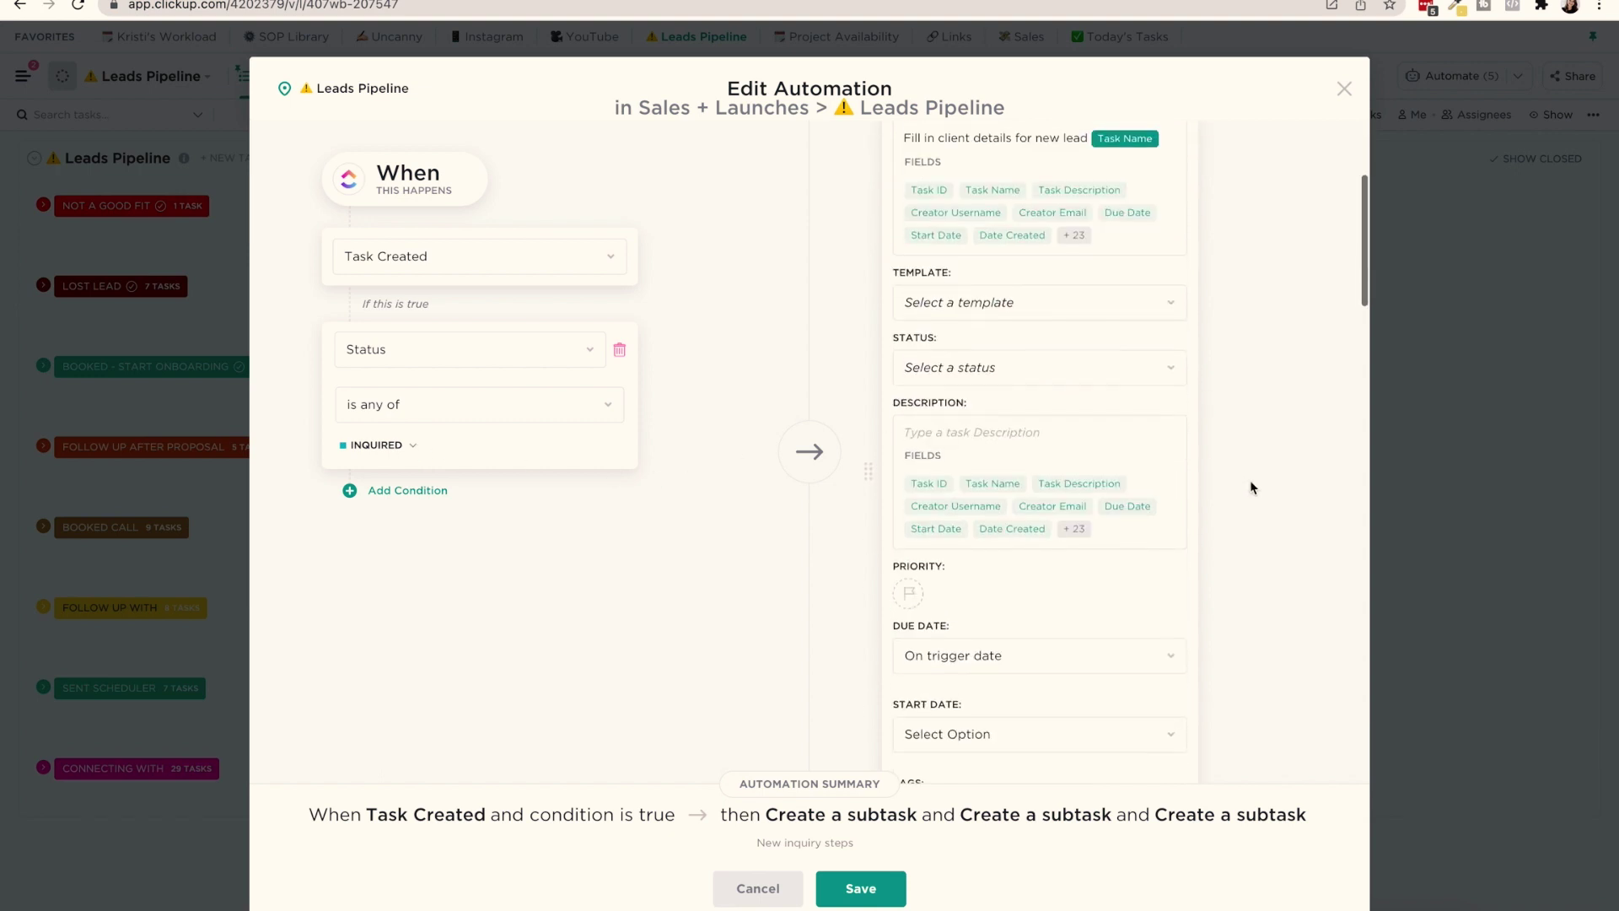
scroll(1251, 483, down, 6)
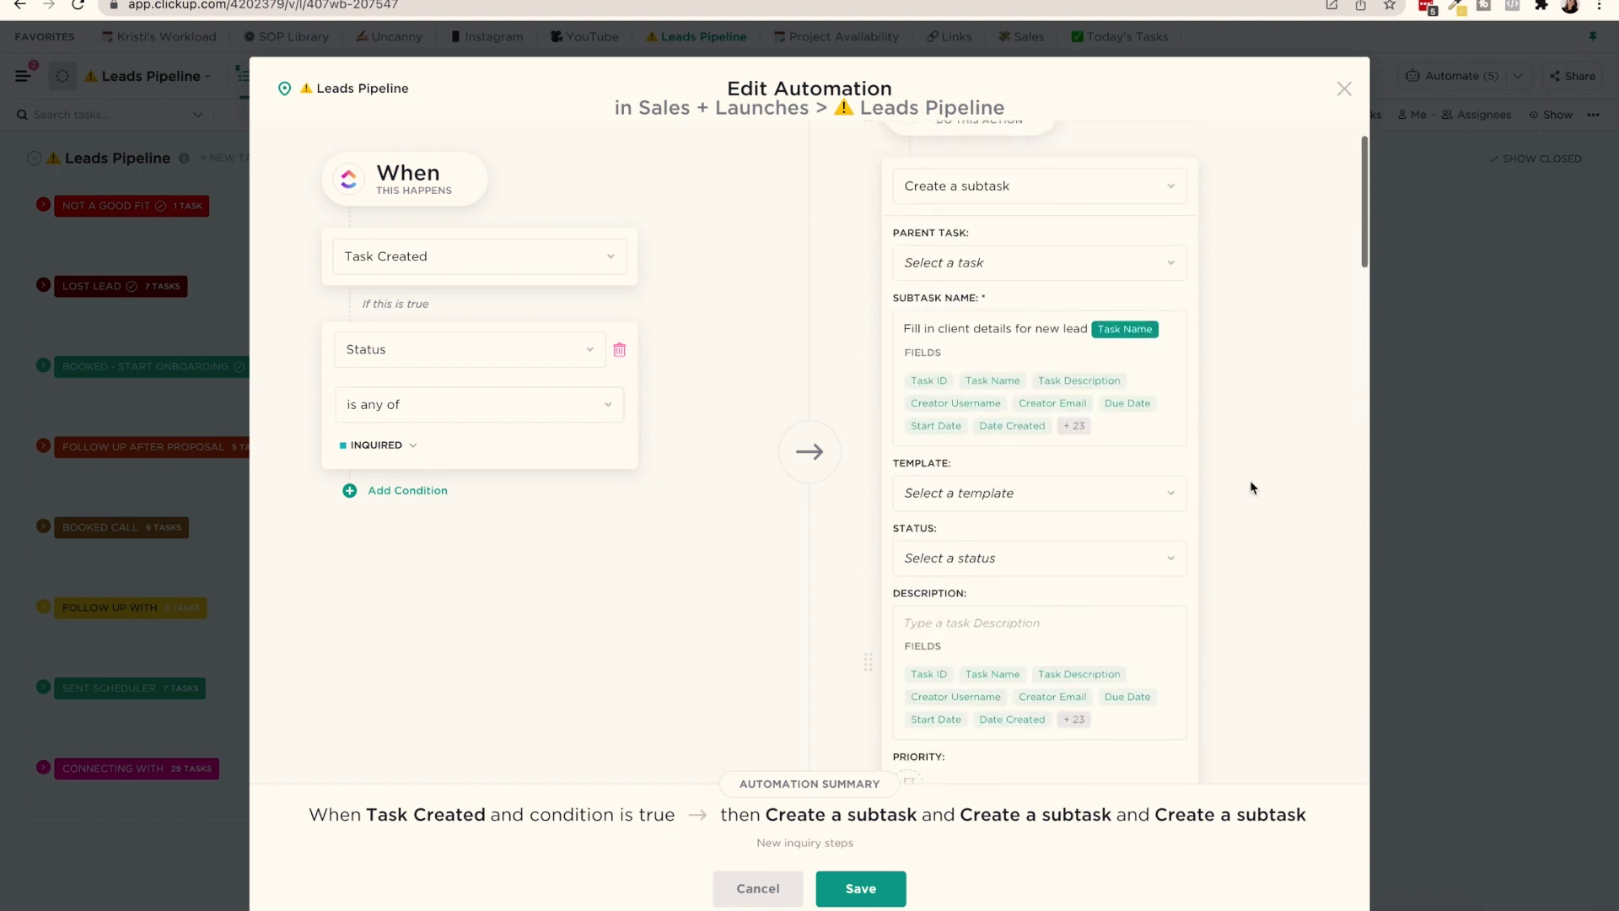
scroll(1271, 406, down, 10)
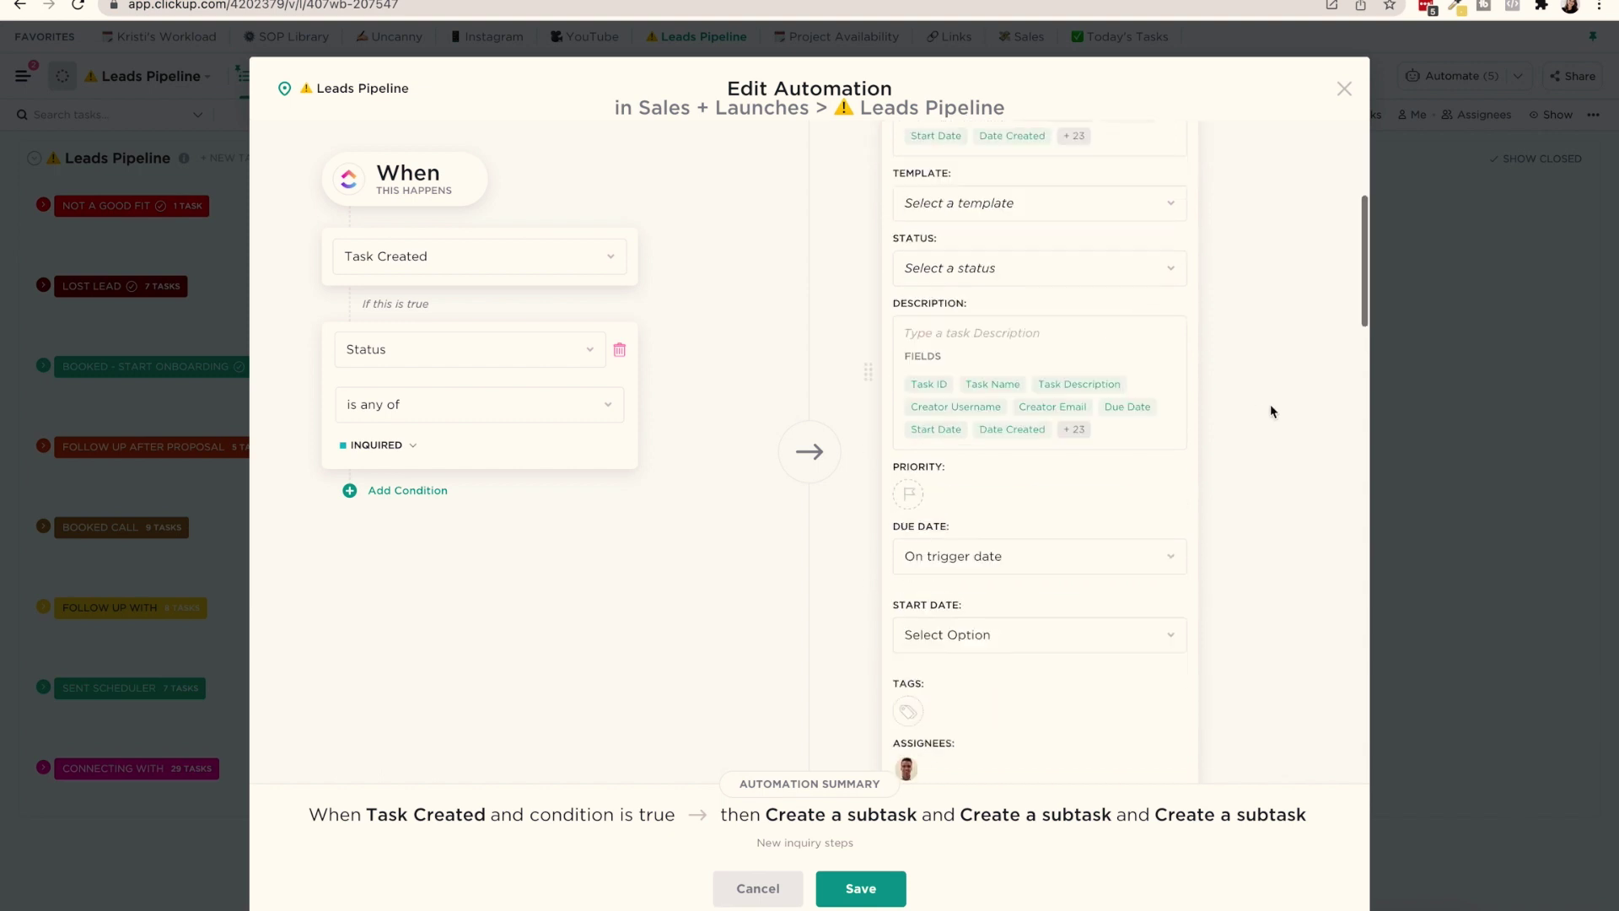
scroll(1270, 403, down, 2)
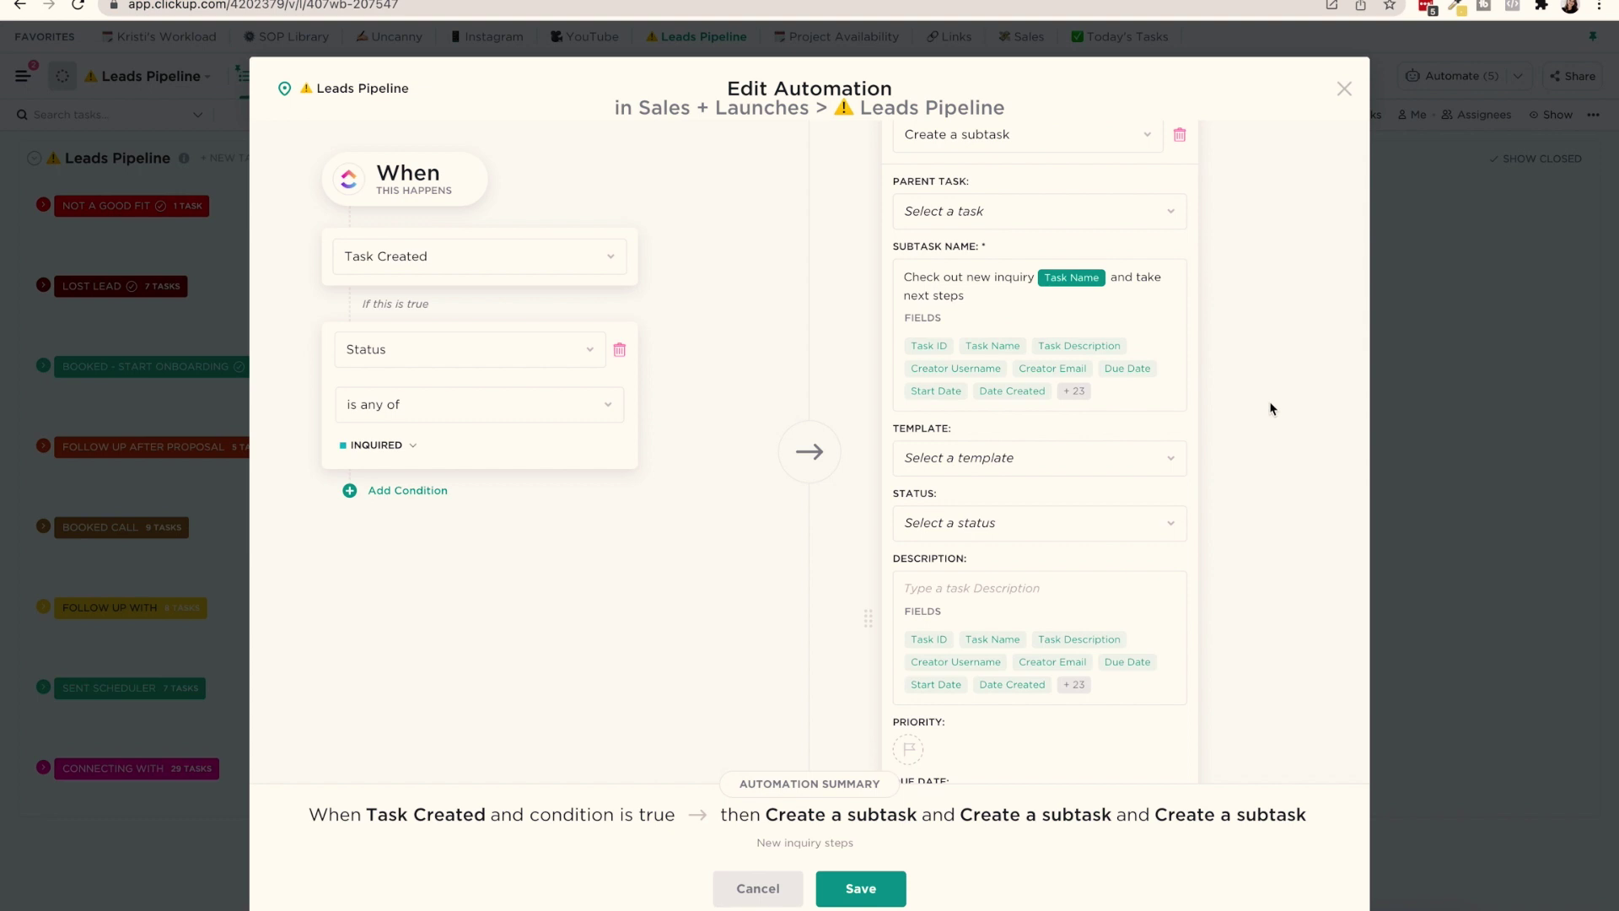
scroll(1271, 409, down, 2)
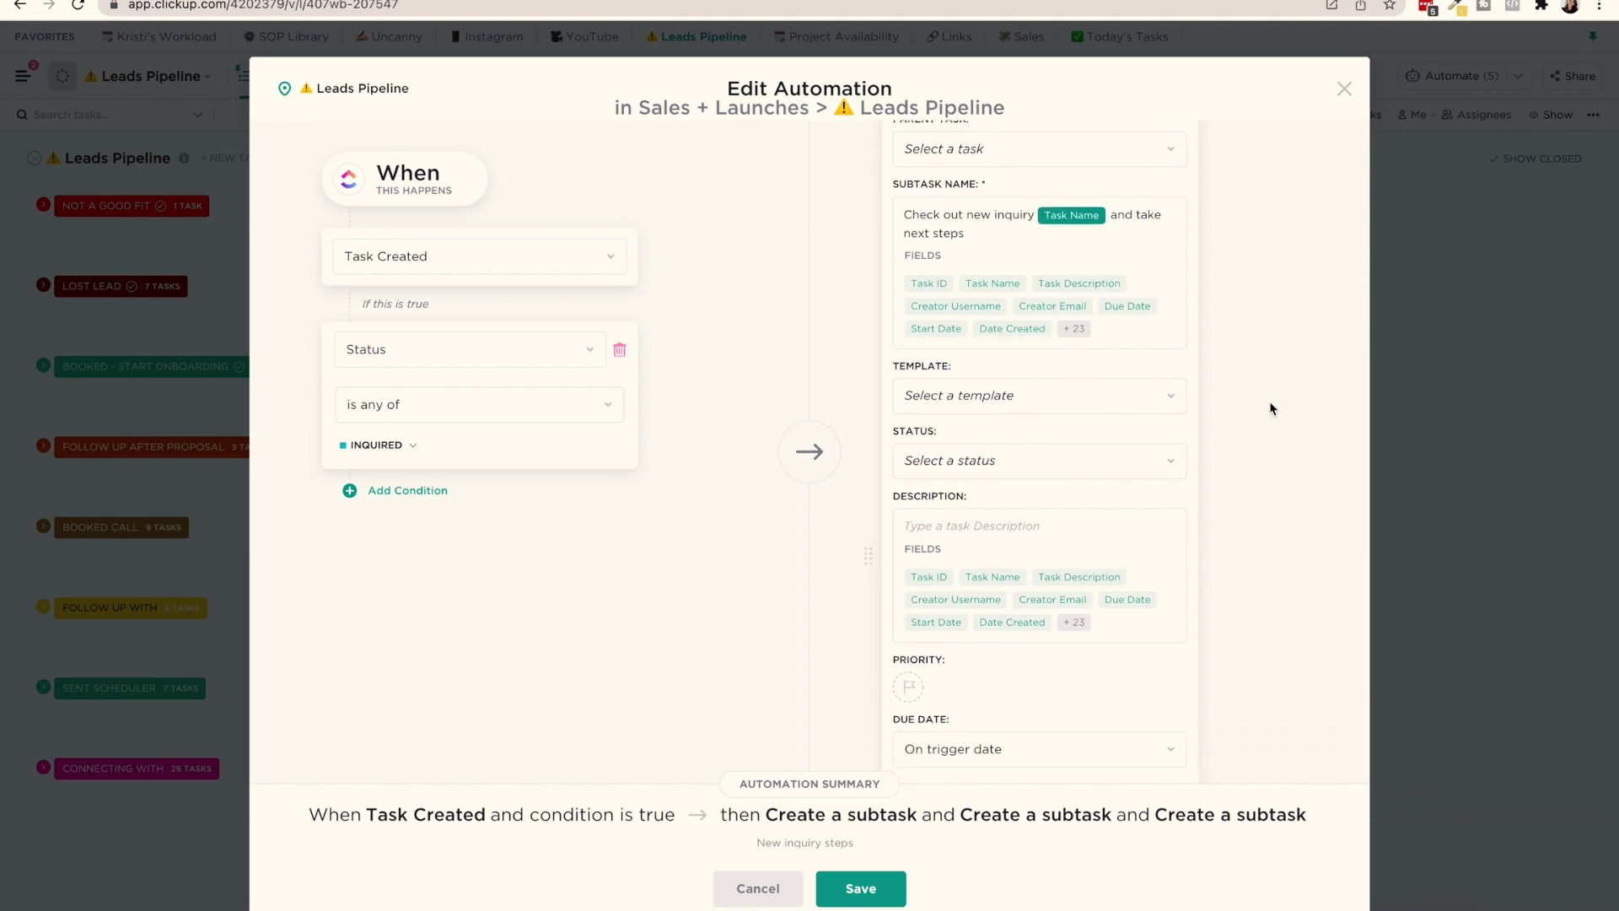
scroll(1271, 409, down, 10)
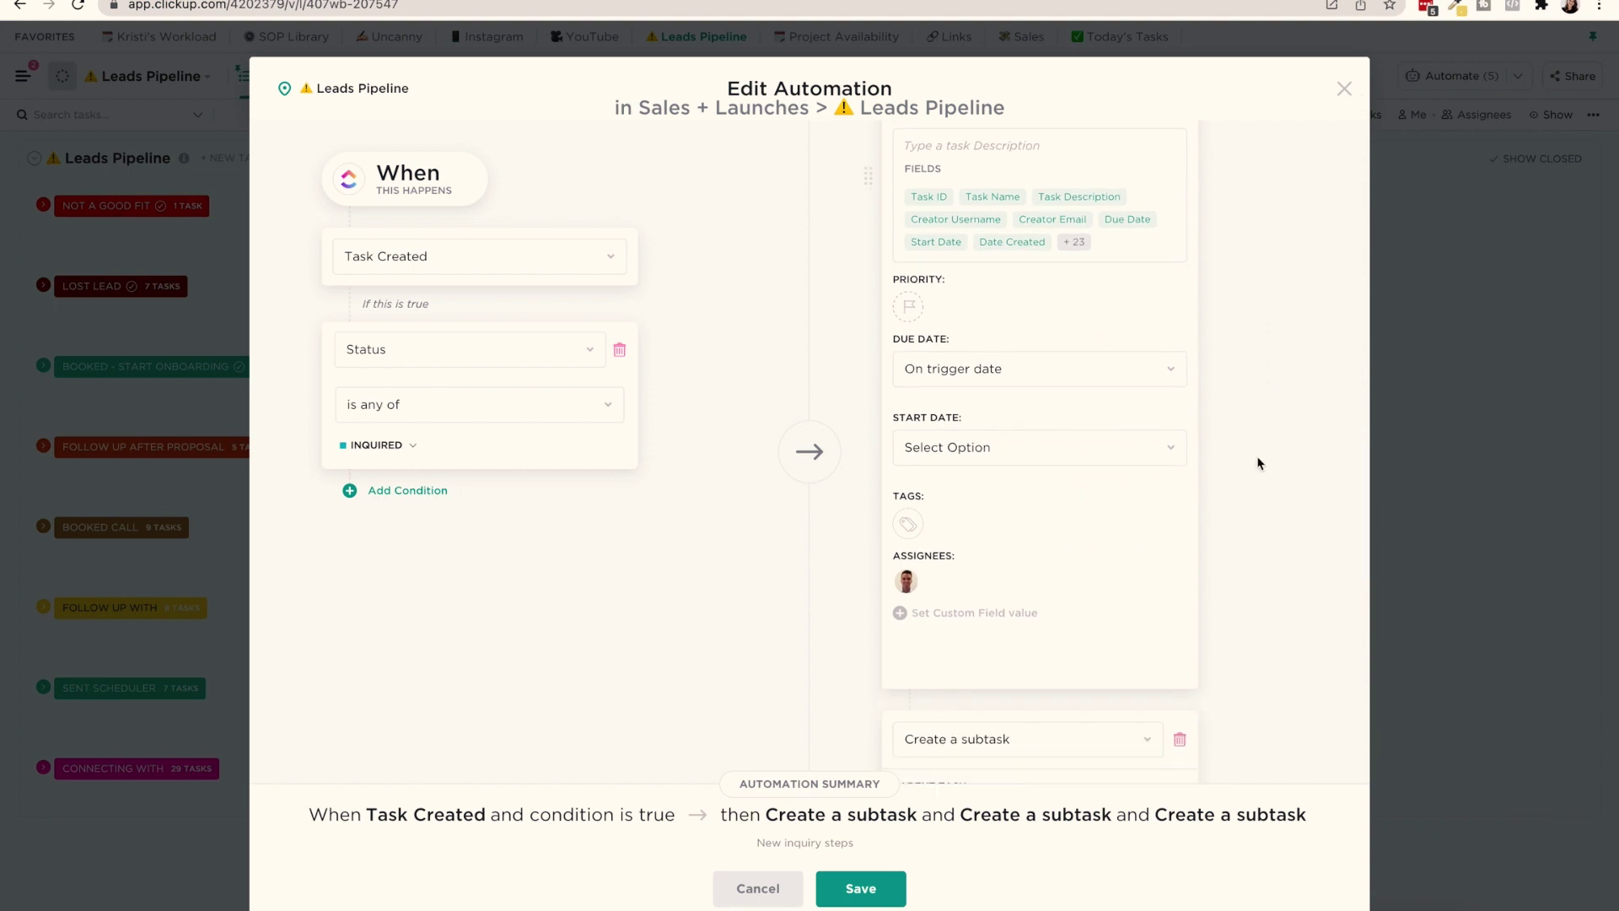
scroll(1258, 463, down, 15)
scroll(1258, 463, up, 4)
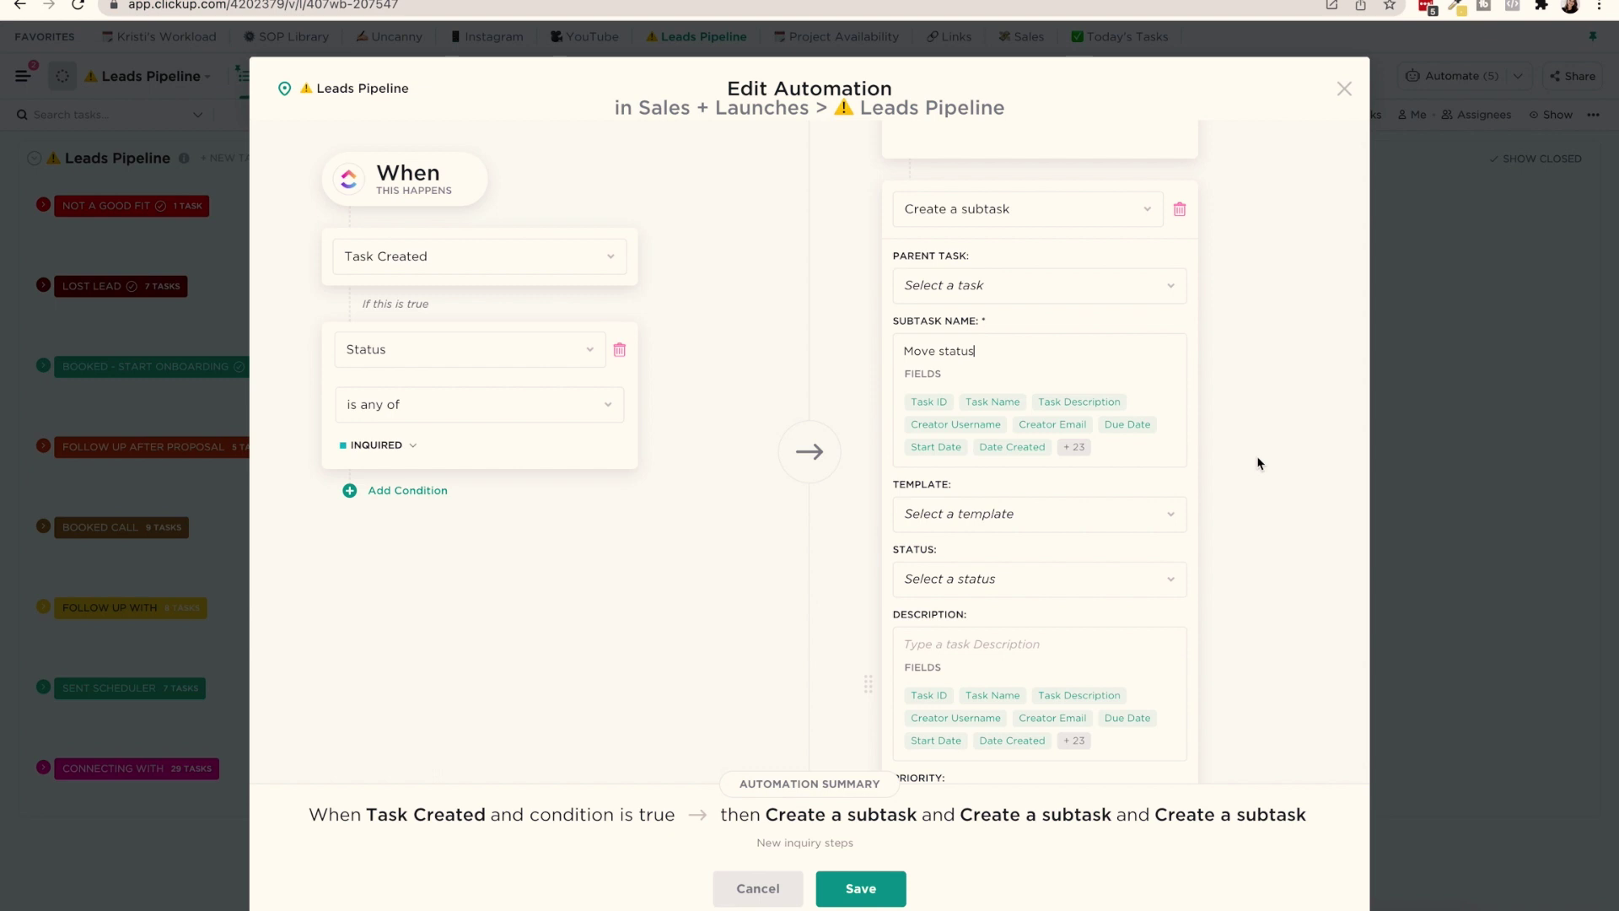